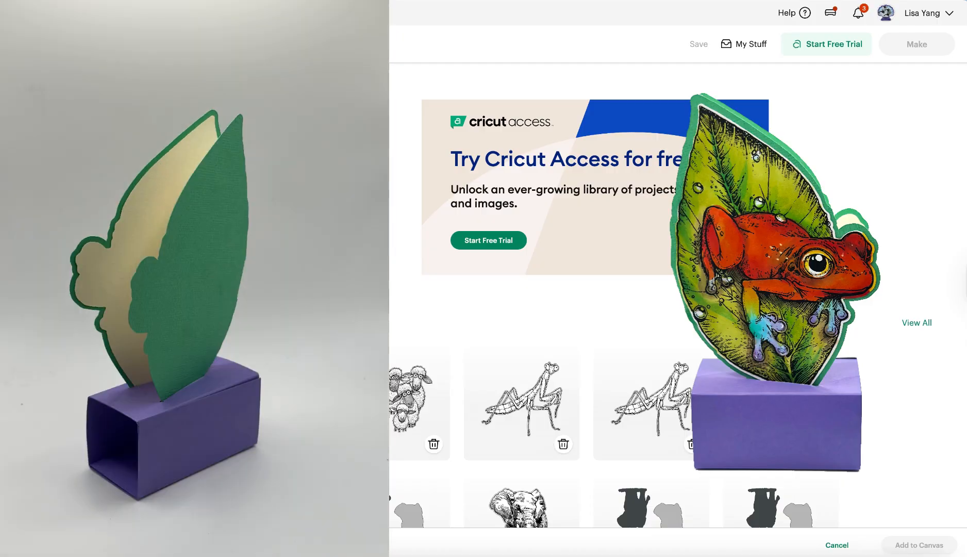
- Add the frog-on-leaf image to the canvas, close the image library, and shift the image about 2 in to the right
click(132, 405)
scroll(132, 405, down, 1)
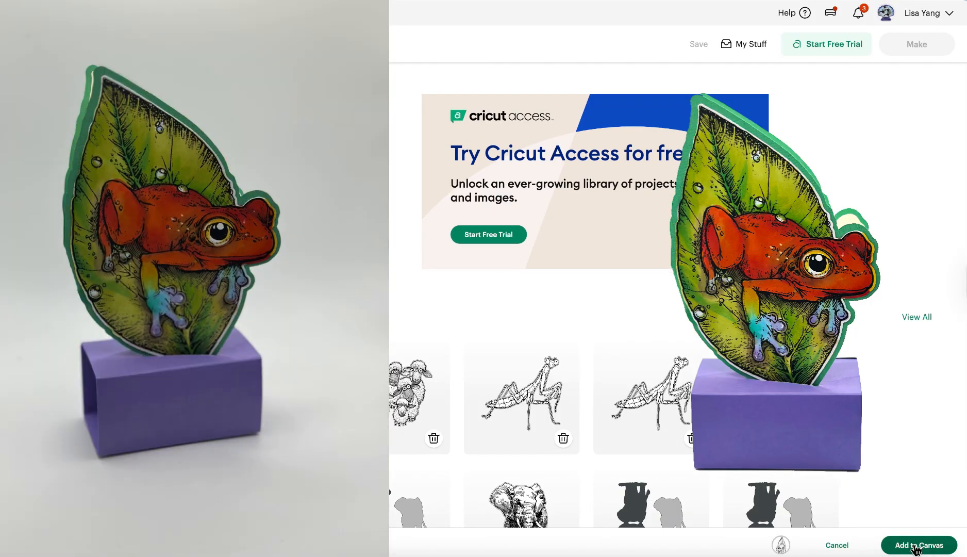
click(923, 547)
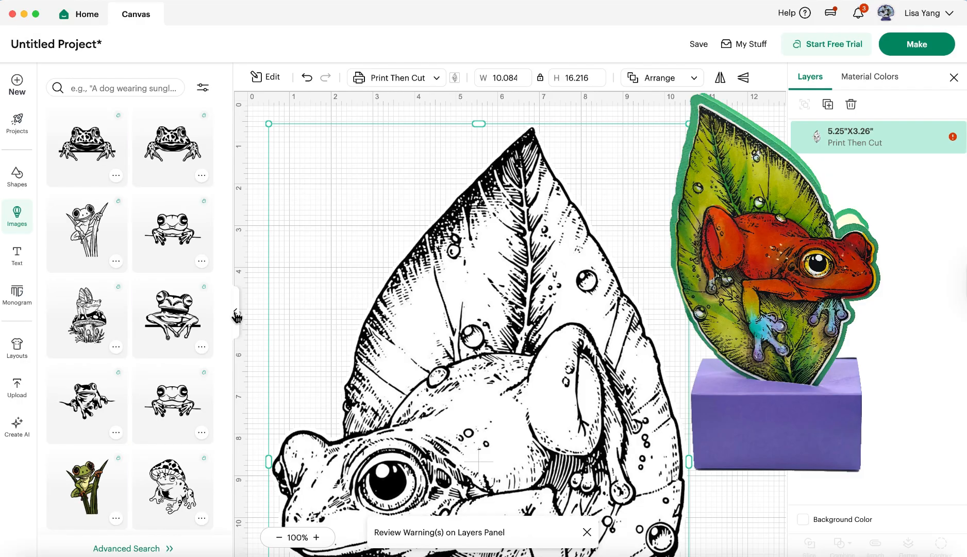
click(237, 313)
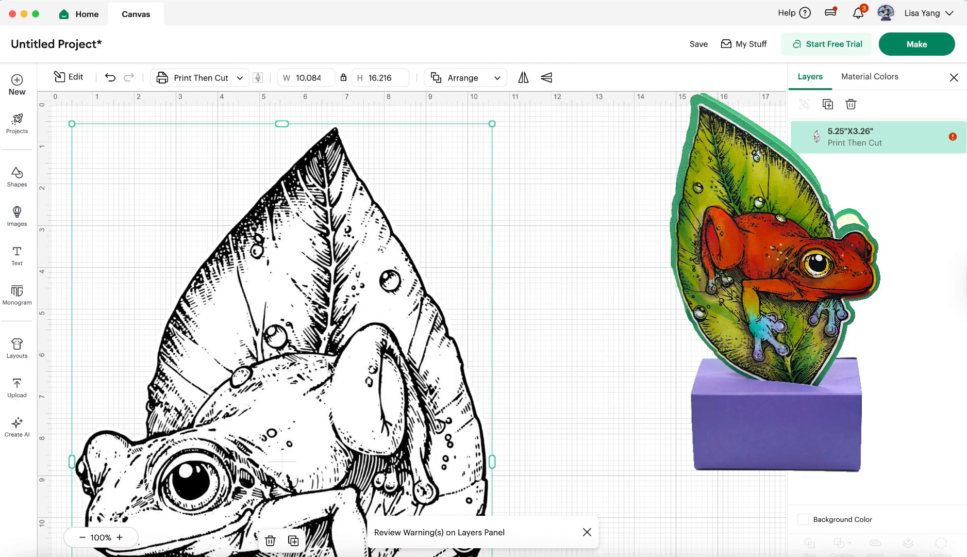
drag(331, 368, 409, 369)
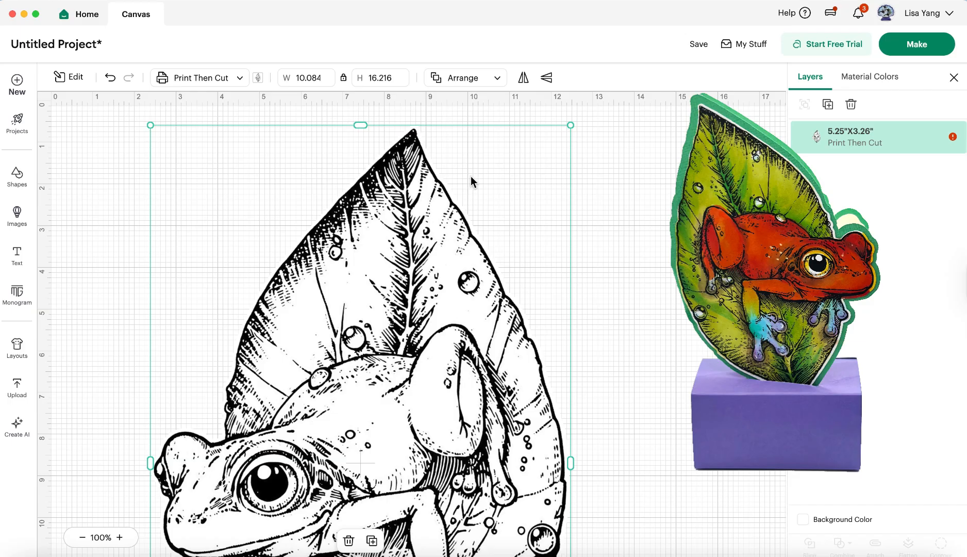
- Scale the frog-on-leaf image down proportionally and set its height to 5.75 in
scroll(470, 171, up, 1)
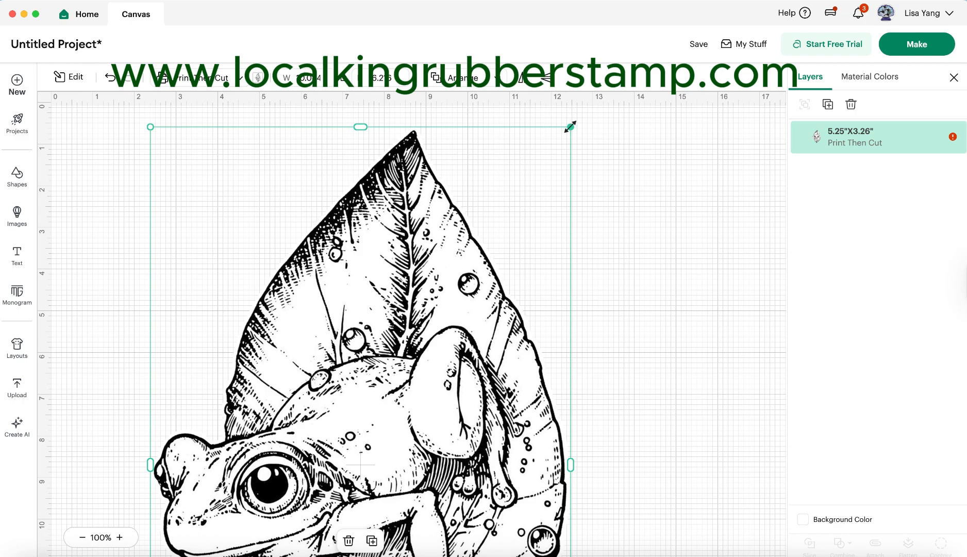
drag(570, 126, 297, 455)
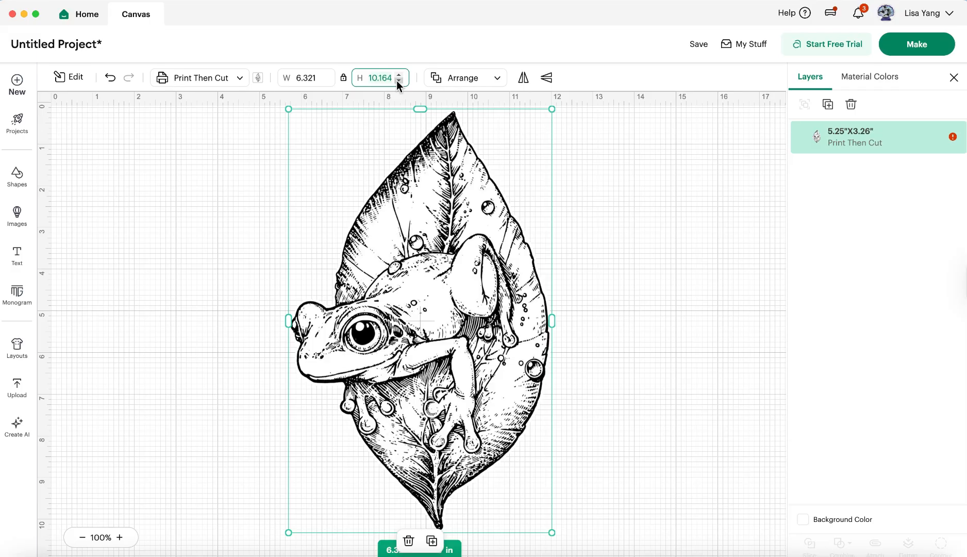
text(5.75)
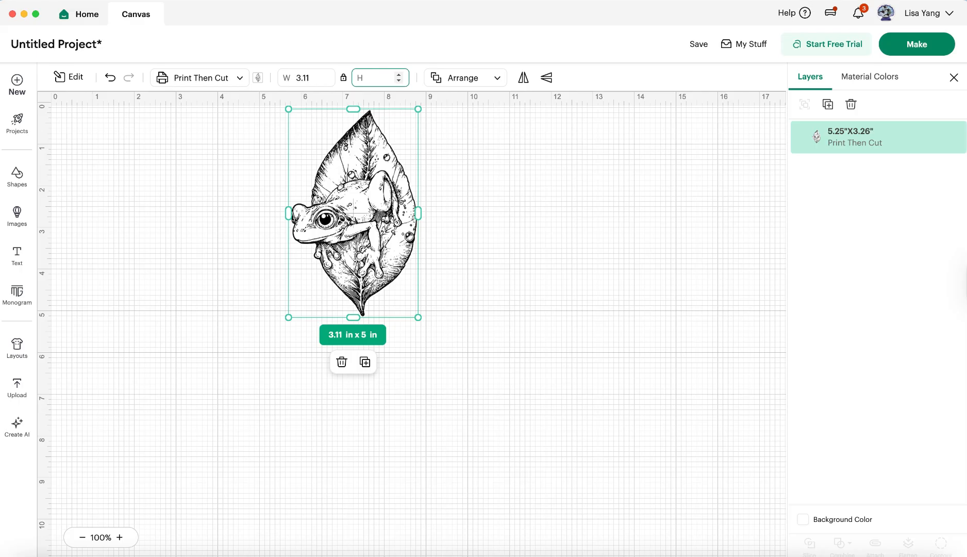
text(5)
key(Return)
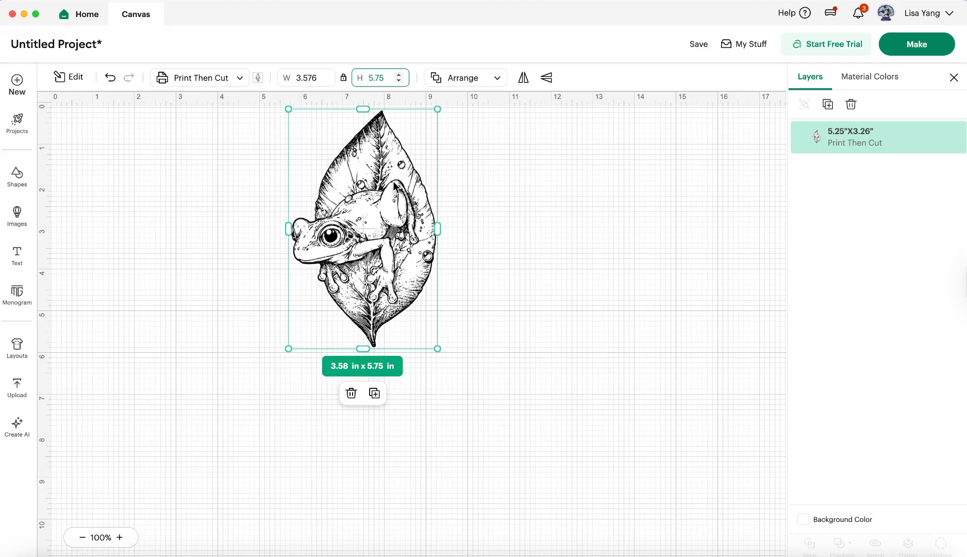
- Duplicate the frog-on-leaf image and change the copy's operation to Basic Cut
scroll(396, 189, up, 1)
drag(391, 204, 467, 242)
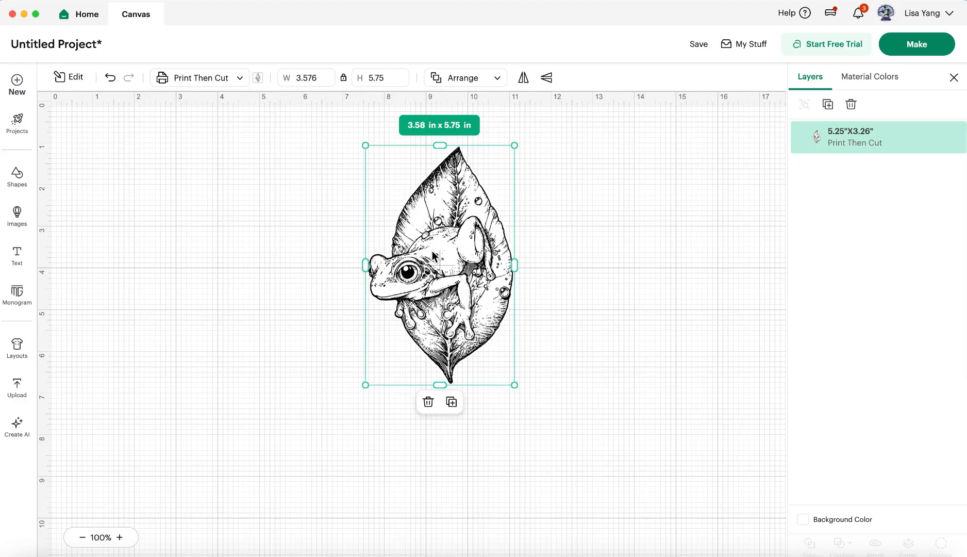
key(super+d)
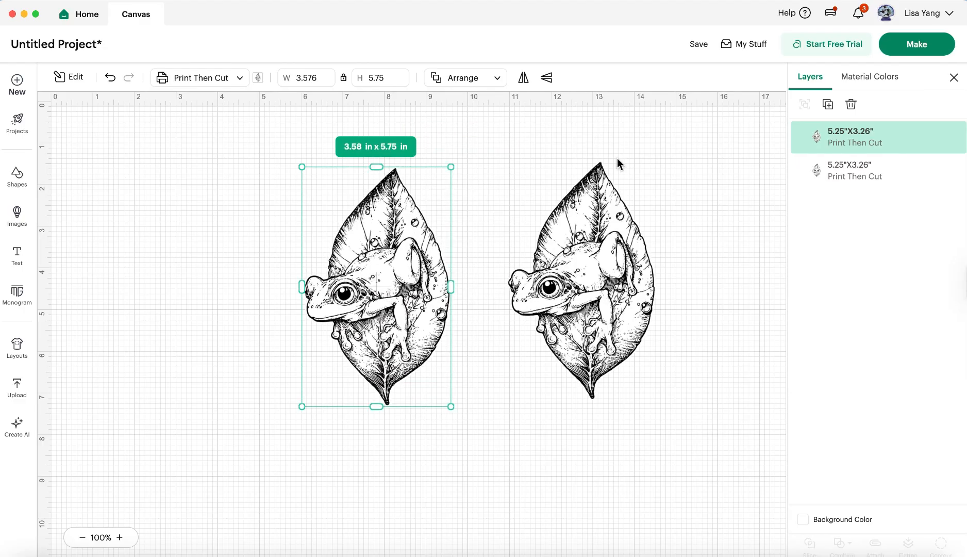
click(188, 80)
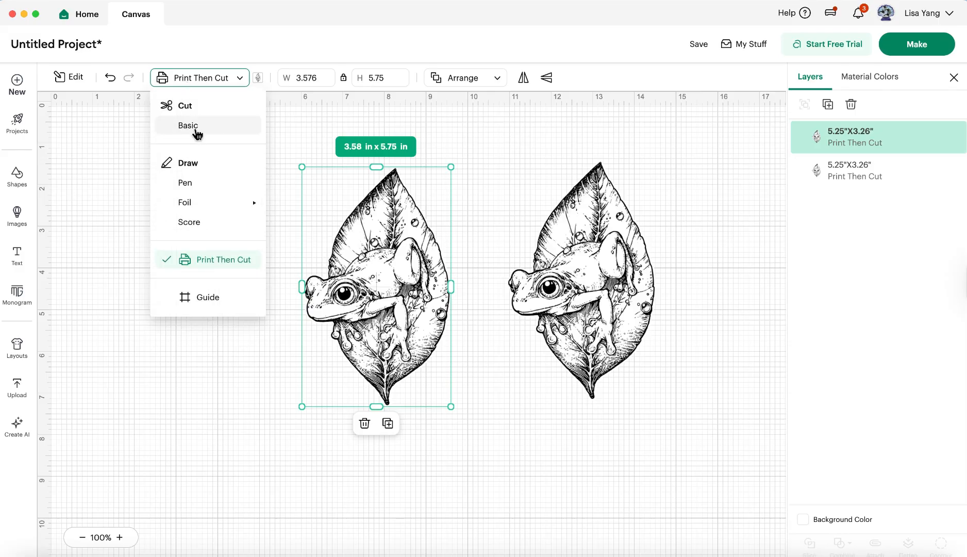
click(195, 129)
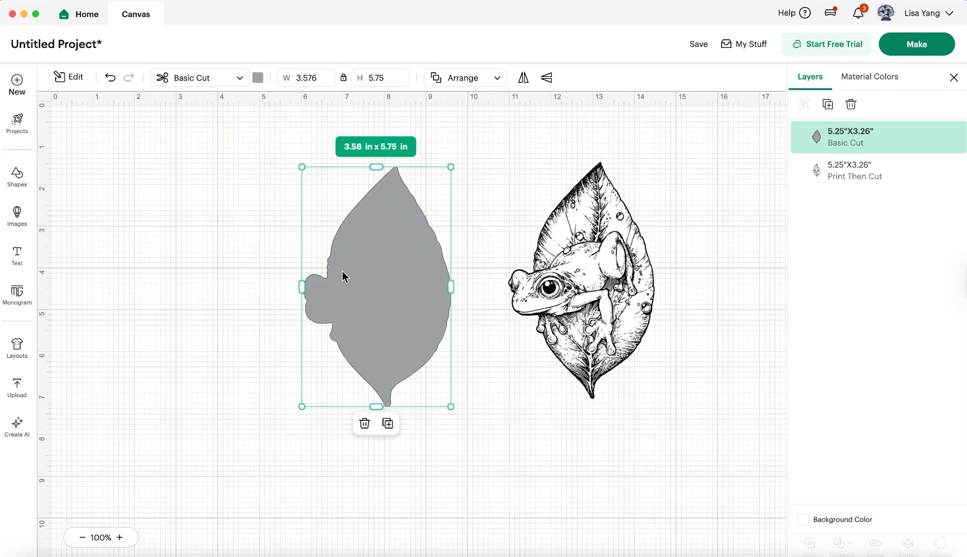
- Move the printable frog image further right and place the grey silhouette just to its left
drag(375, 254, 433, 283)
click(615, 298)
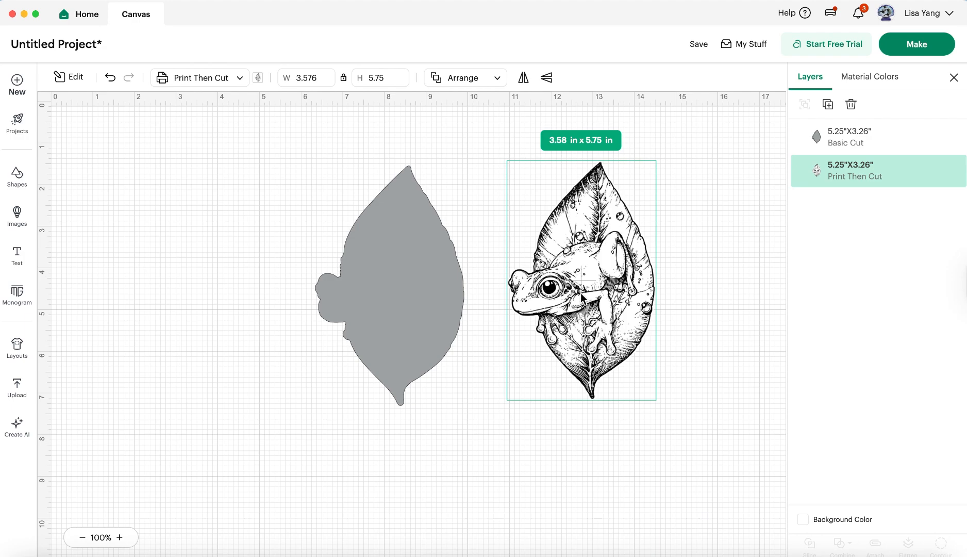
drag(584, 298, 640, 298)
click(423, 305)
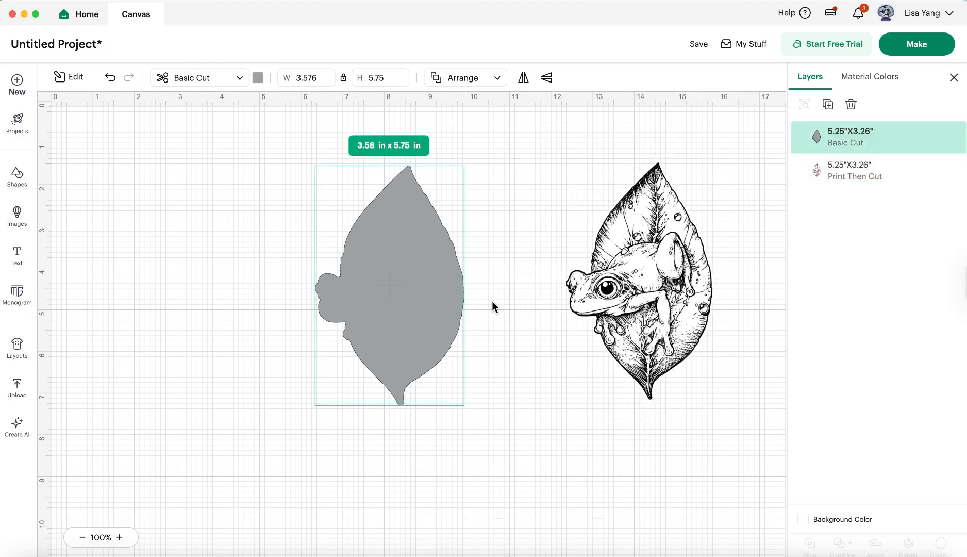
drag(492, 300, 502, 301)
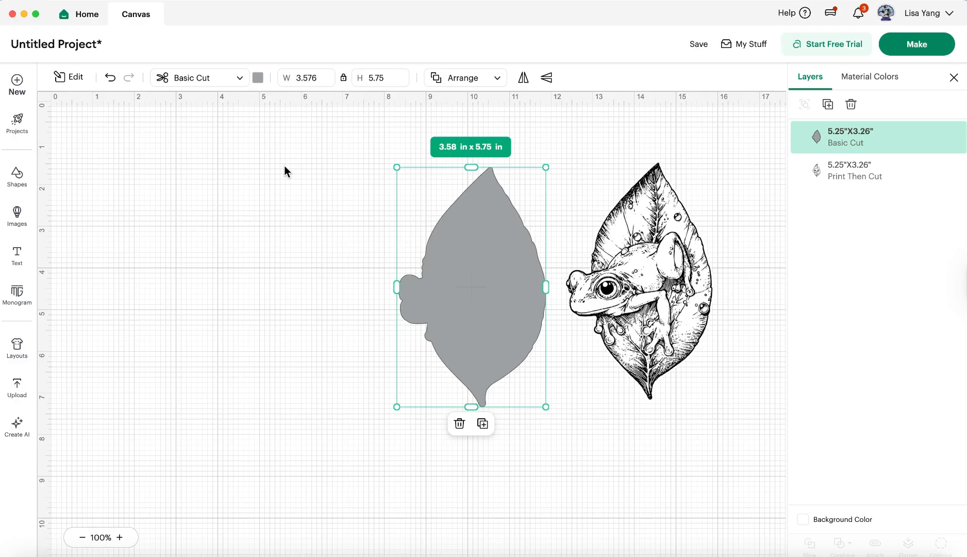
- Create a 0.08 in offset with square corners around the grey leaf silhouette
click(75, 78)
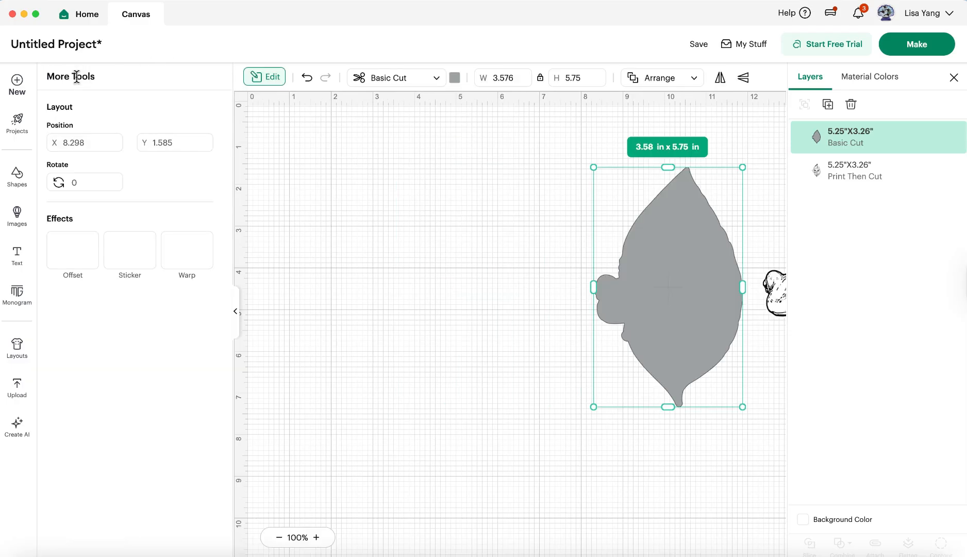
scroll(493, 270, right, 5)
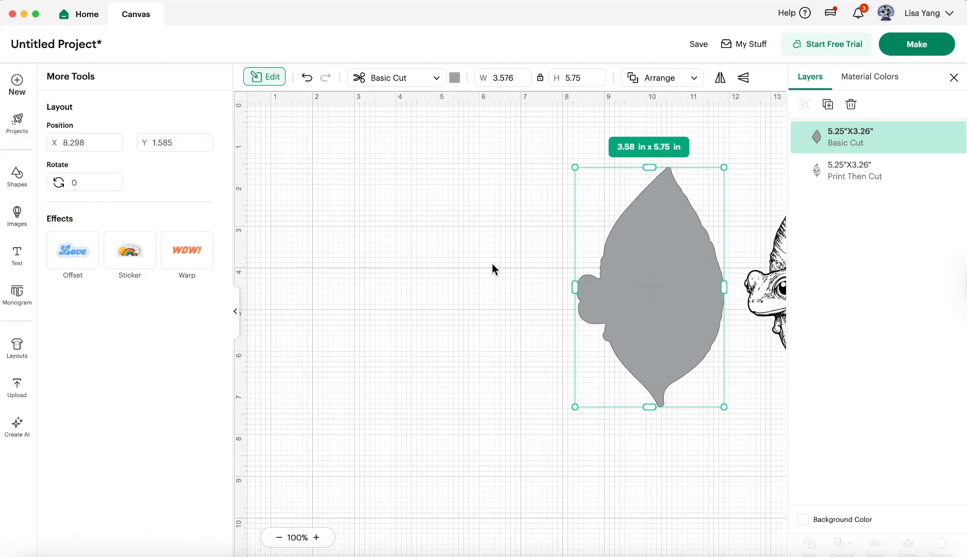
click(65, 260)
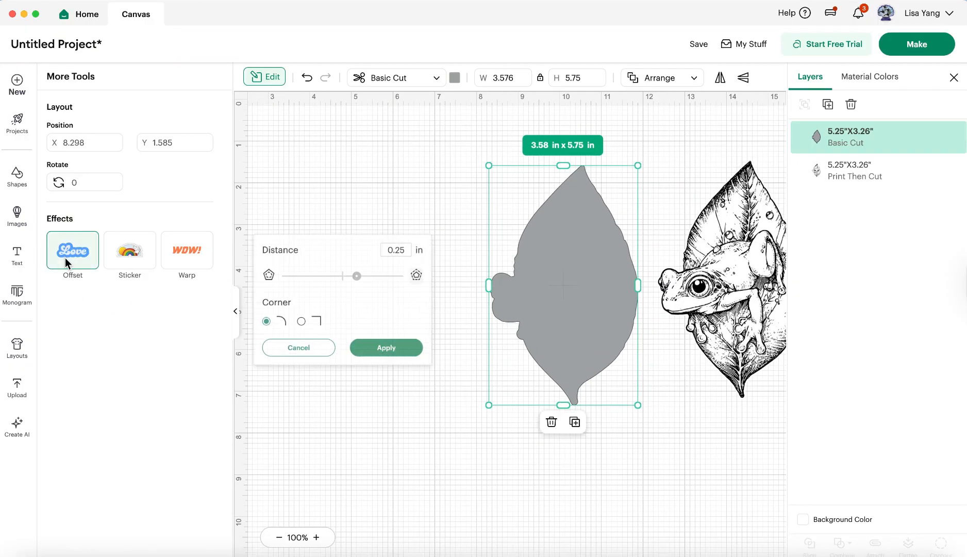
drag(398, 248, 410, 249)
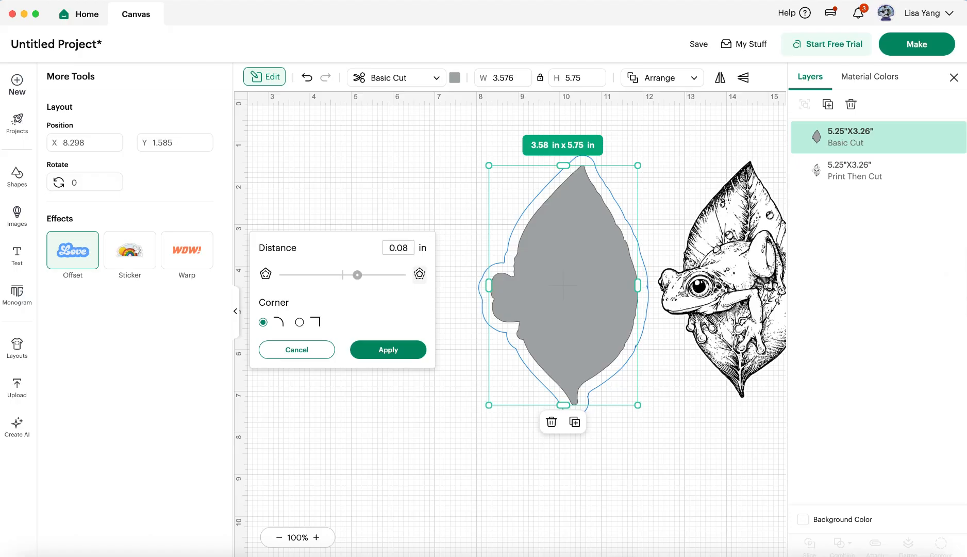
click(300, 323)
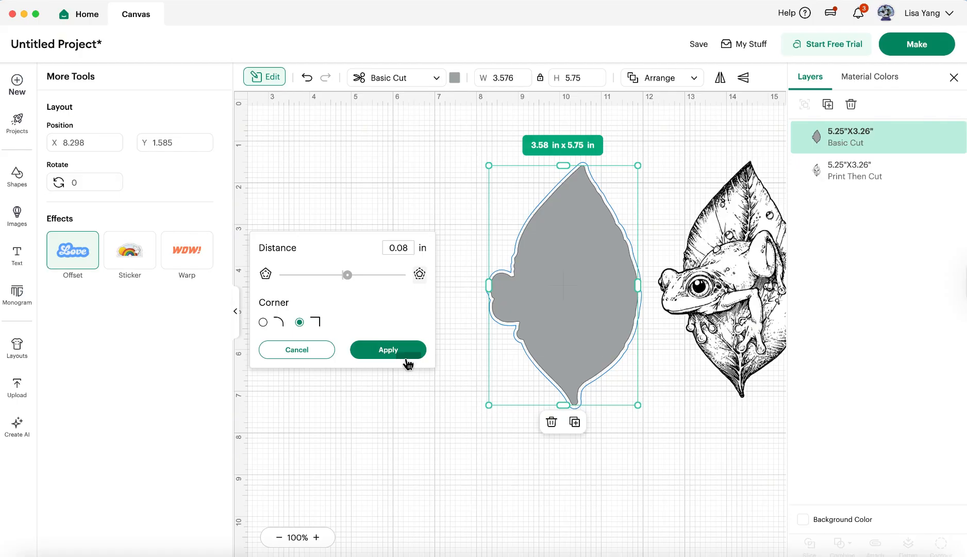
click(391, 352)
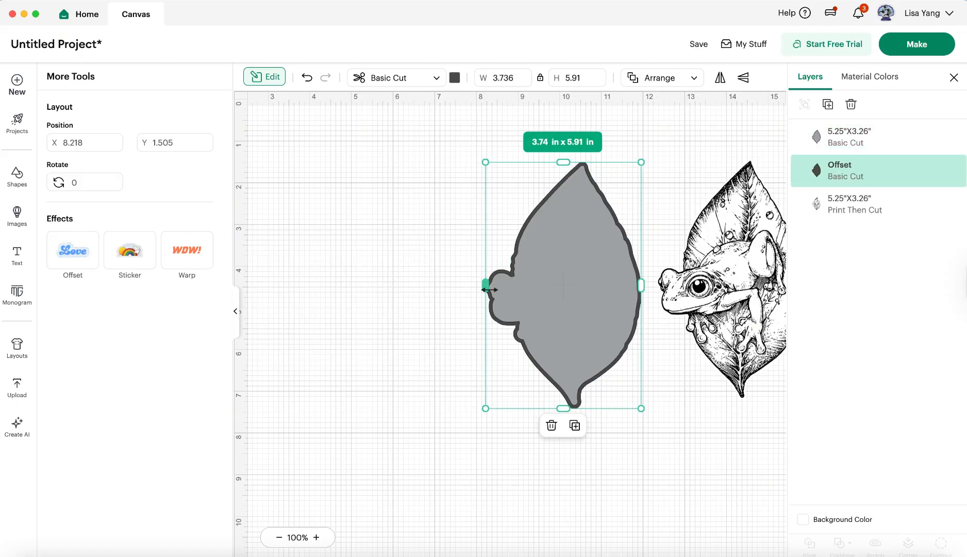
- Move the grey silhouette off its dark offset and place it to the right of the frog image
scroll(528, 294, right, 3)
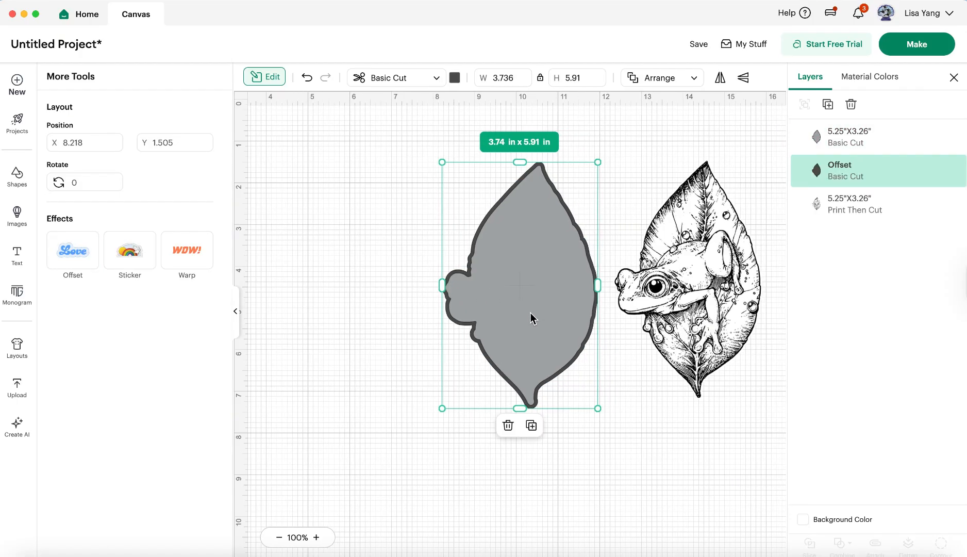
scroll(531, 312, down, 2)
click(236, 312)
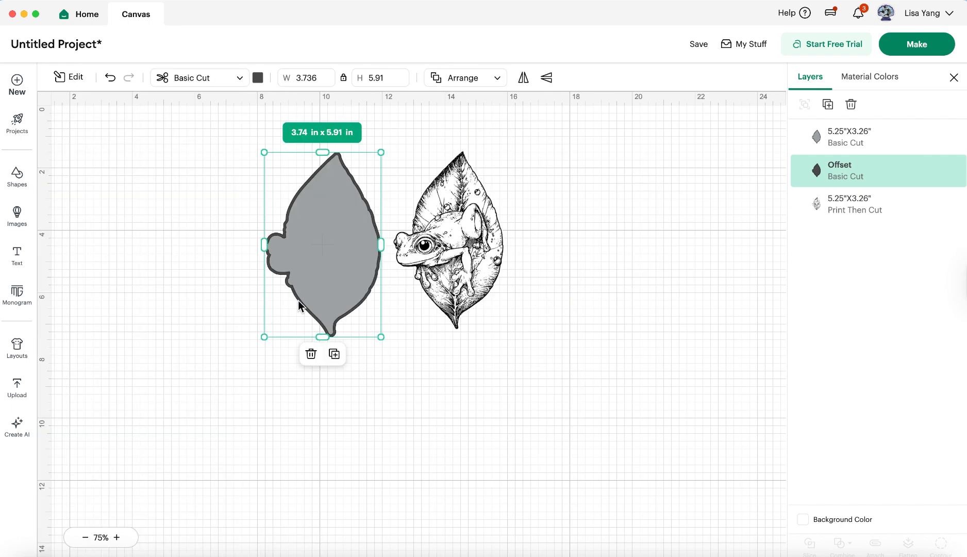
drag(315, 247, 171, 253)
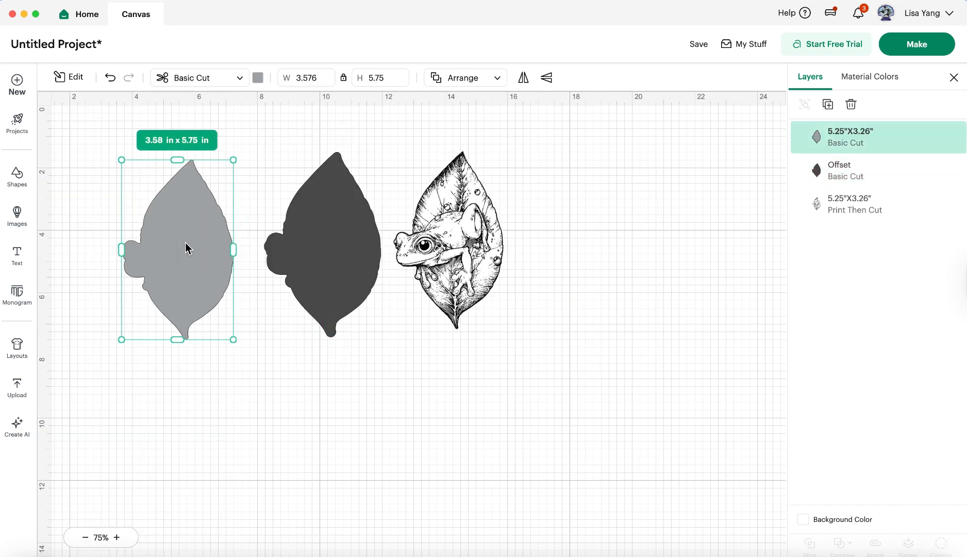
drag(573, 261, 580, 239)
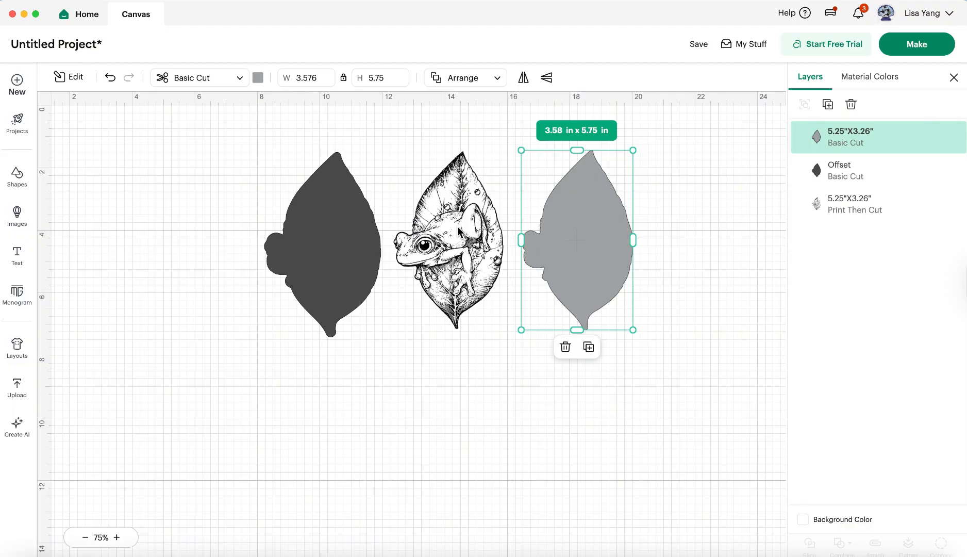
- Duplicate the dark offset shape, place the copy to its left, and flip the copy horizontally
click(320, 229)
scroll(322, 242, left, 1)
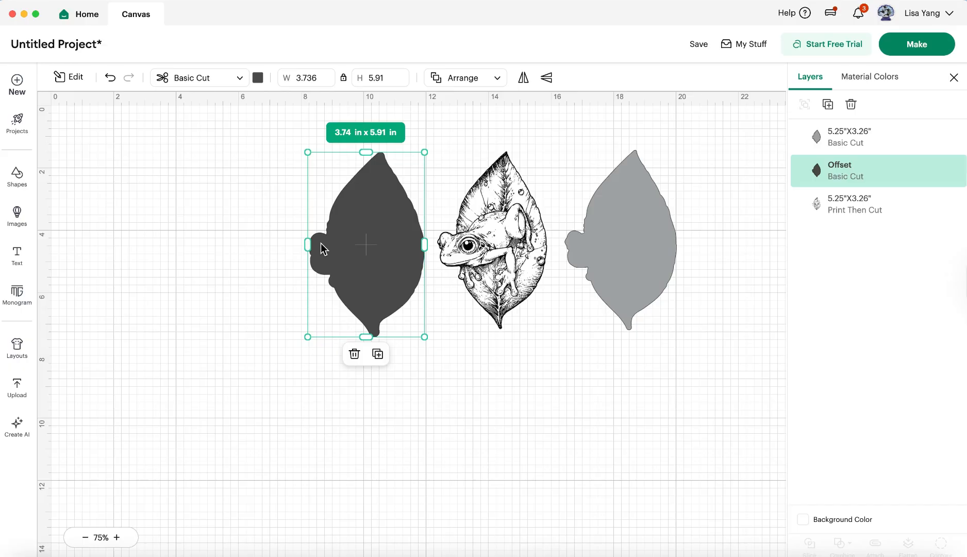
drag(360, 238, 350, 253)
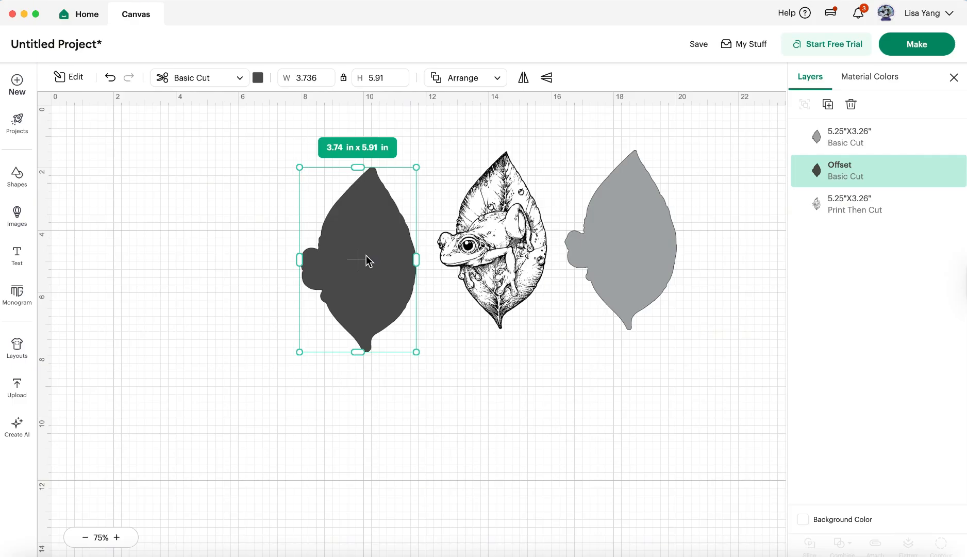
key(super+d)
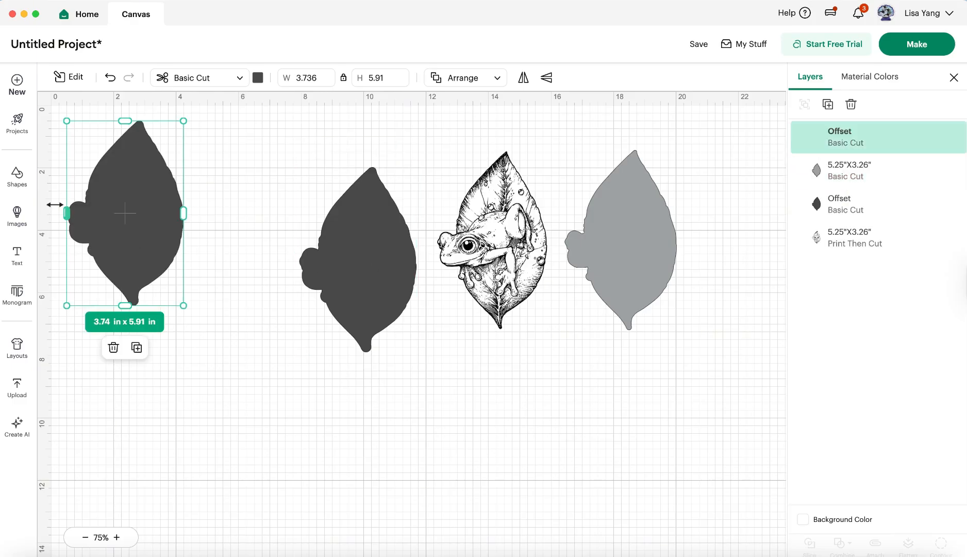
drag(121, 216, 229, 268)
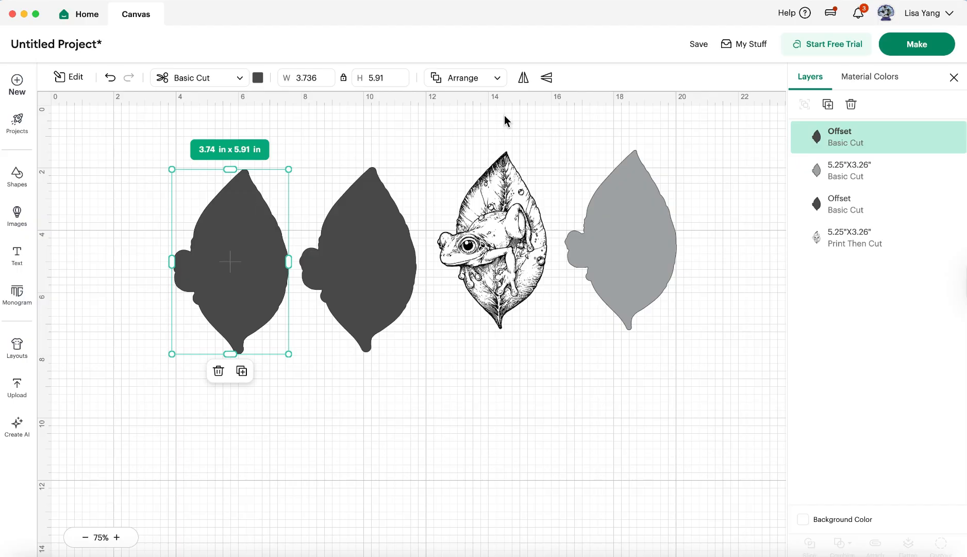
click(530, 79)
click(251, 462)
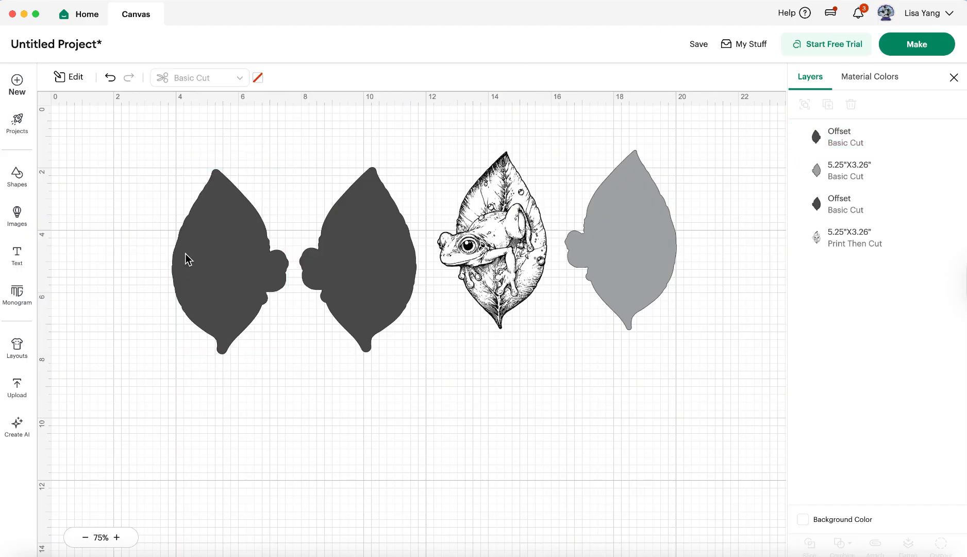
- Align the two dark offset shapes with Center Vertically
drag(170, 217, 415, 363)
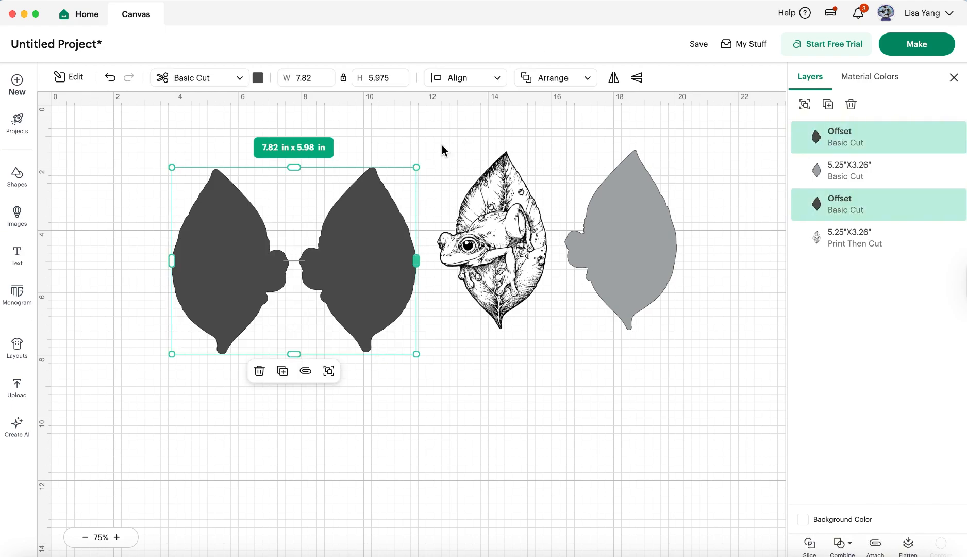
click(464, 84)
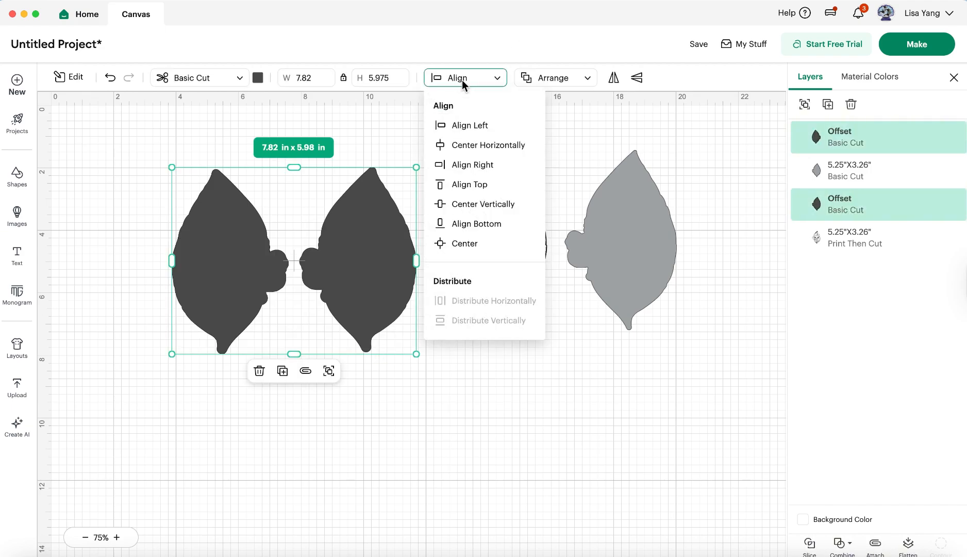
click(463, 211)
click(242, 410)
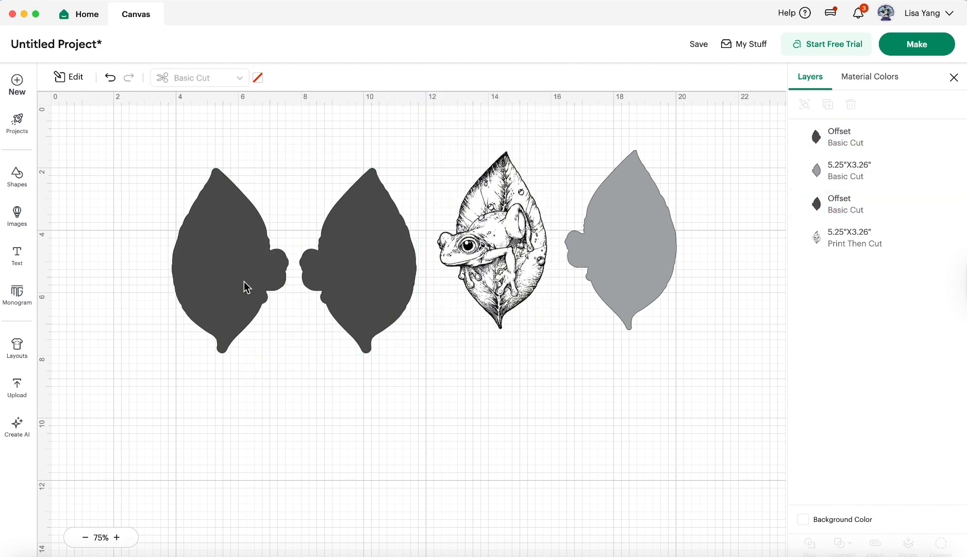
- Move the flipped offset shape toward the other one until their frog heads slightly overlap
click(244, 286)
drag(243, 286, 274, 264)
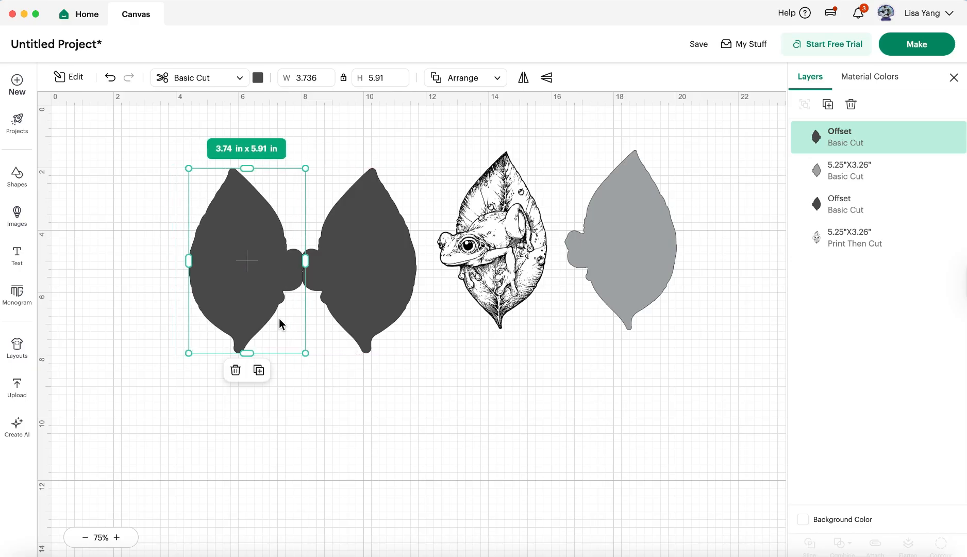
click(333, 331)
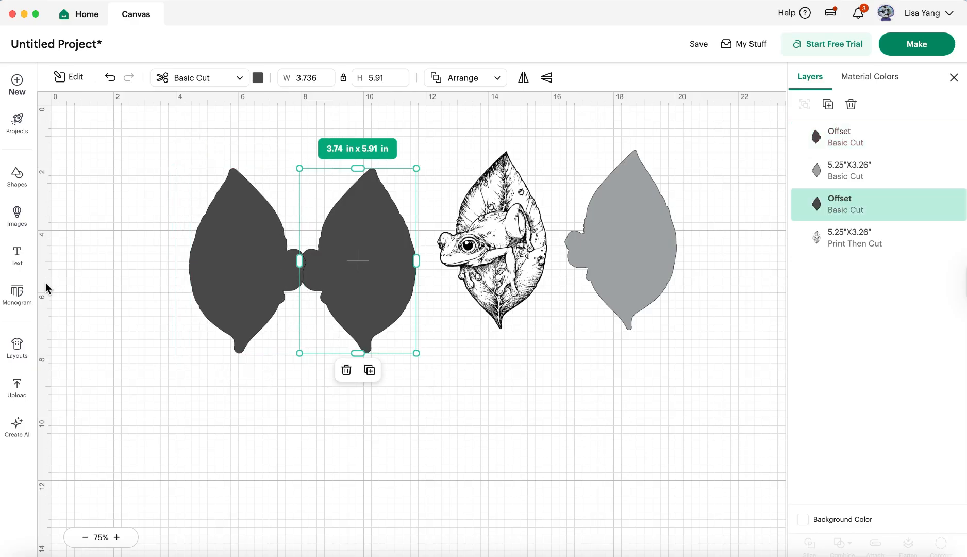
- Recolor both dark offset shapes light red so their overlapping outlines can be told apart
drag(188, 155, 418, 429)
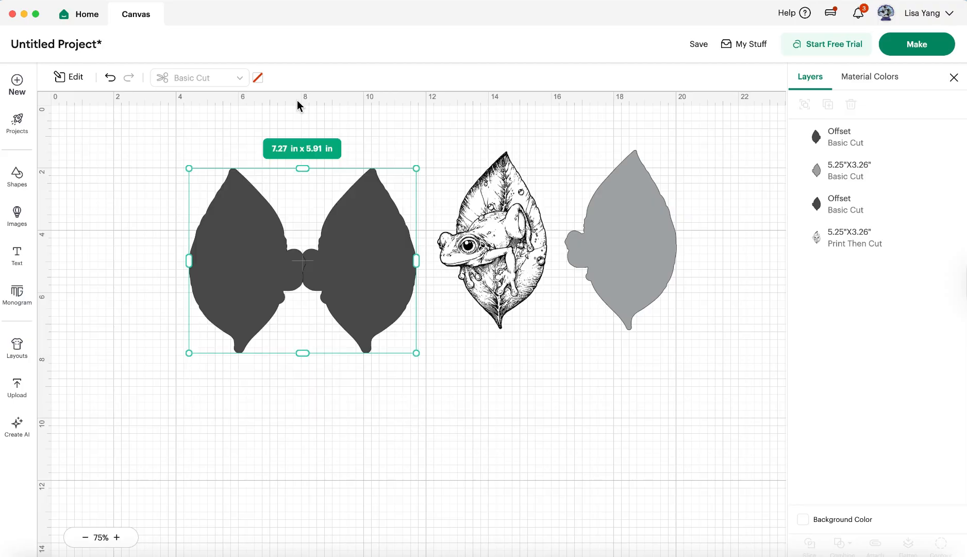
click(258, 77)
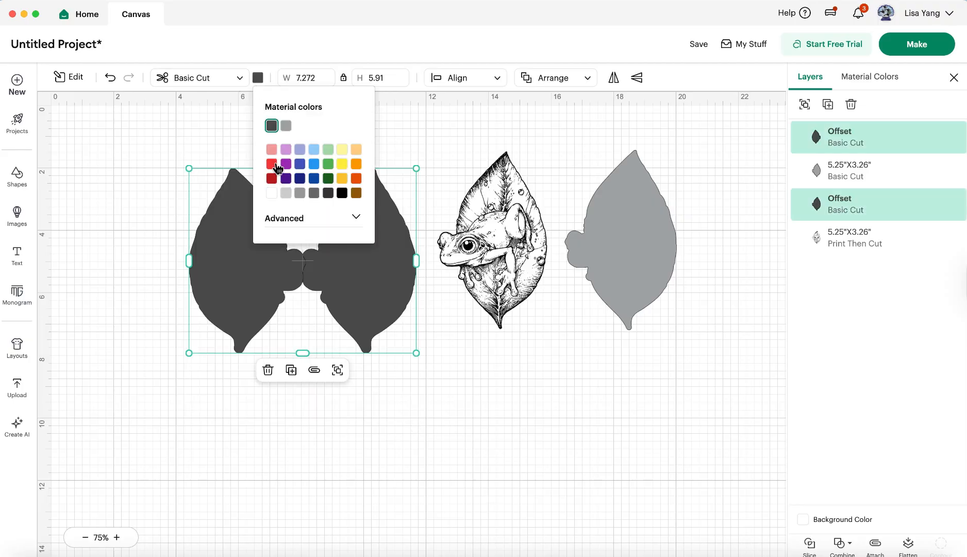
click(273, 151)
key(super+plus)
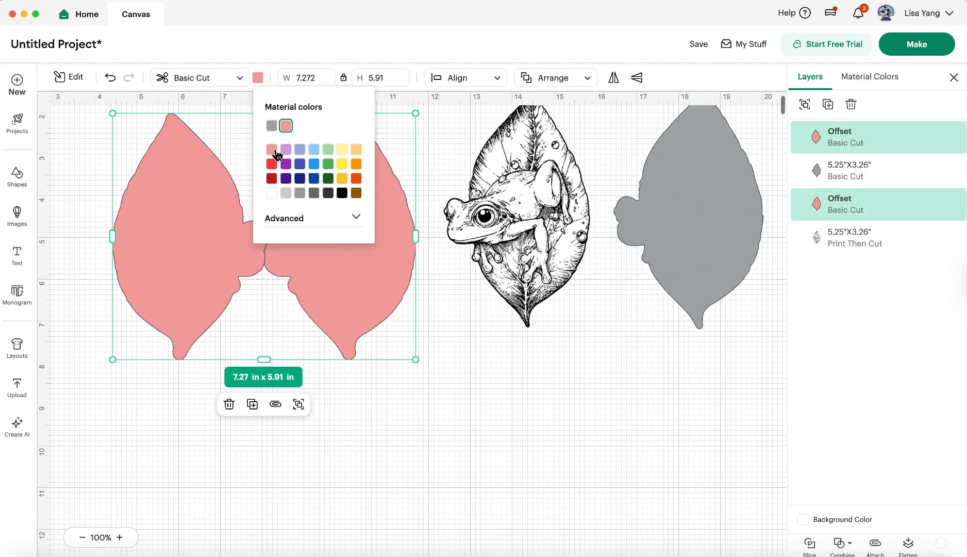
click(398, 401)
- Nudge the flipped offset shape sideways in small increments until its frog head slightly overlaps the other one's head
click(225, 261)
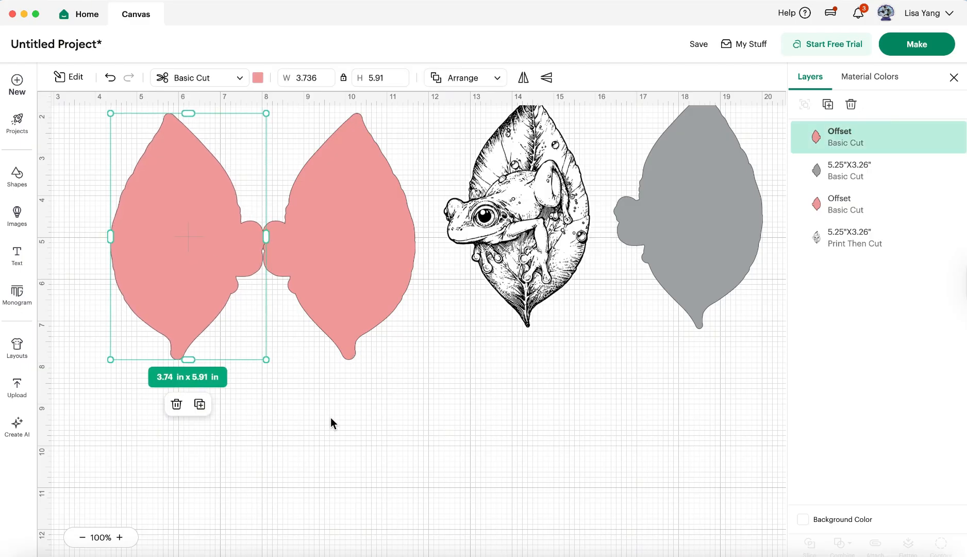
key(Right)
key(Right)
key(Right)
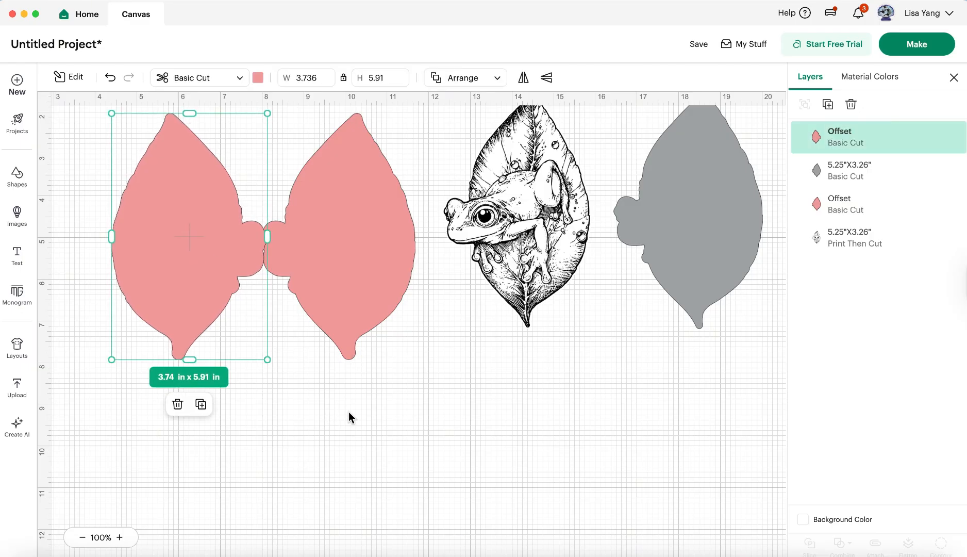
click(351, 416)
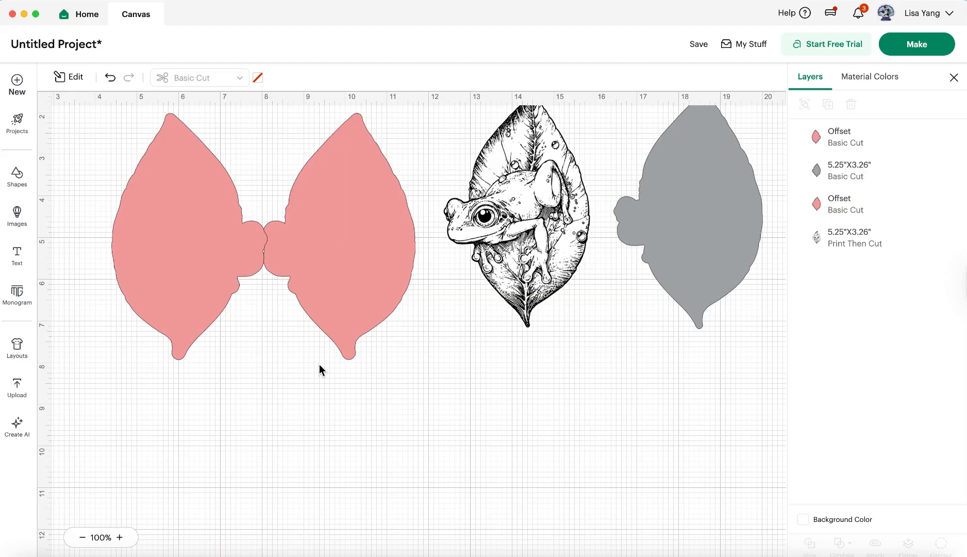
click(245, 268)
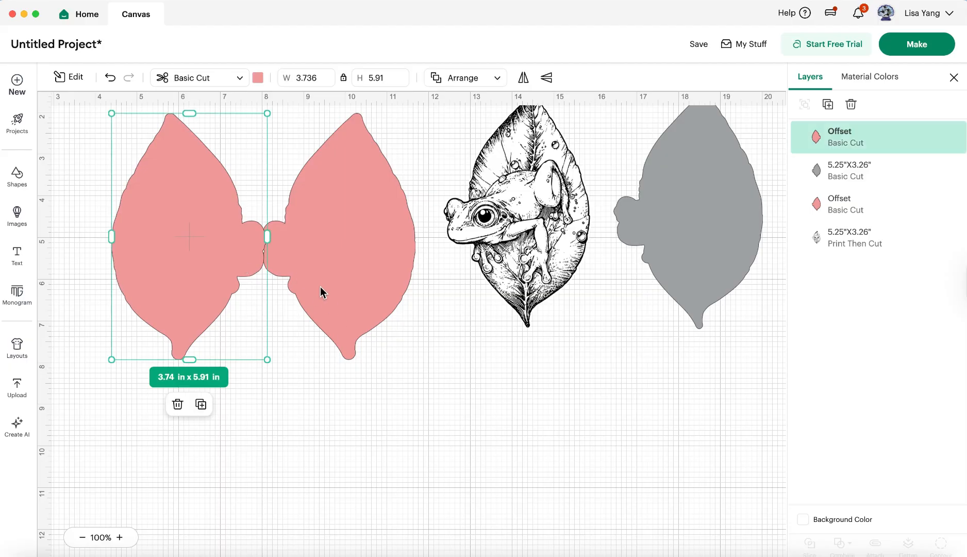
key(Right)
key(Right)
- Weld the two overlapping offset shapes into one piece and color it light green
click(72, 158)
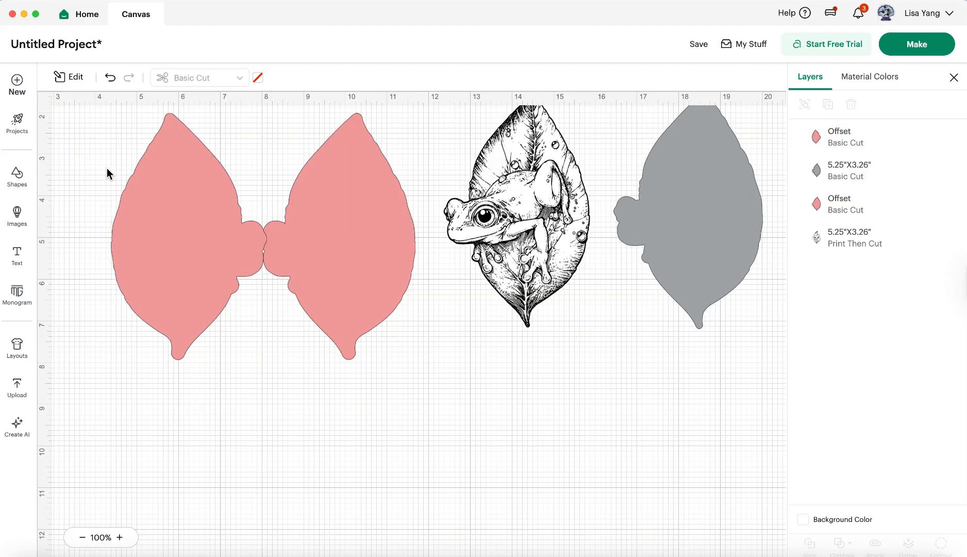
drag(90, 140, 393, 349)
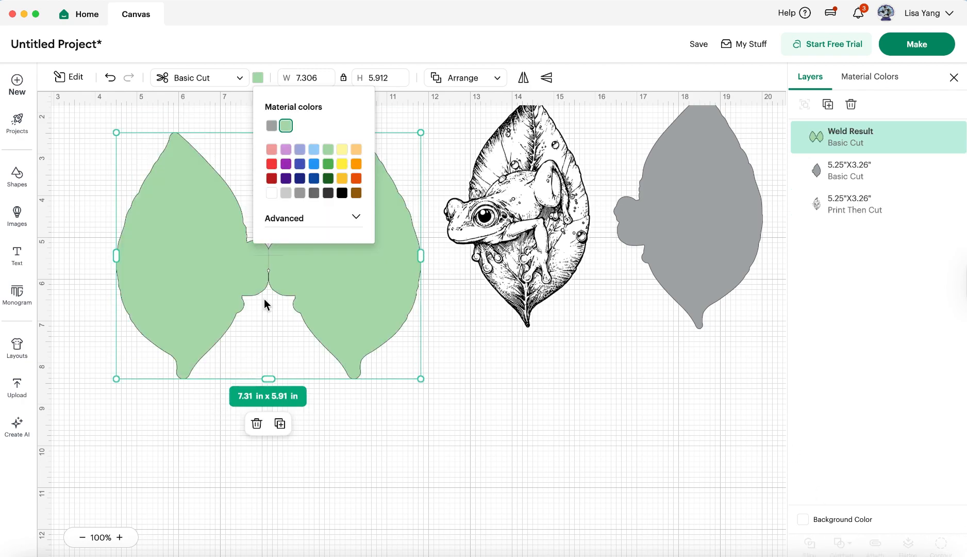
- Move the grey silhouette slightly down and left, beside the frog image, and recolor it light green
click(633, 209)
drag(670, 222, 641, 283)
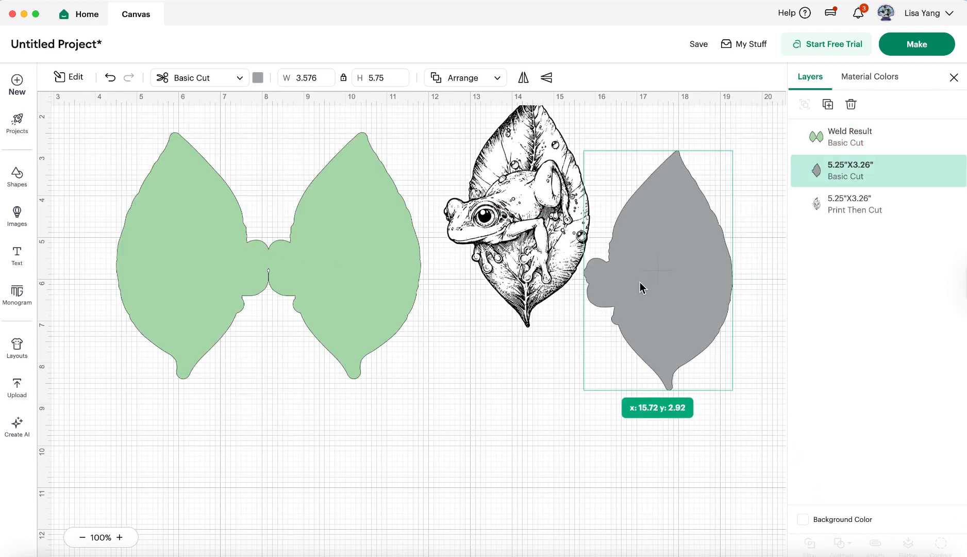
click(260, 79)
click(328, 150)
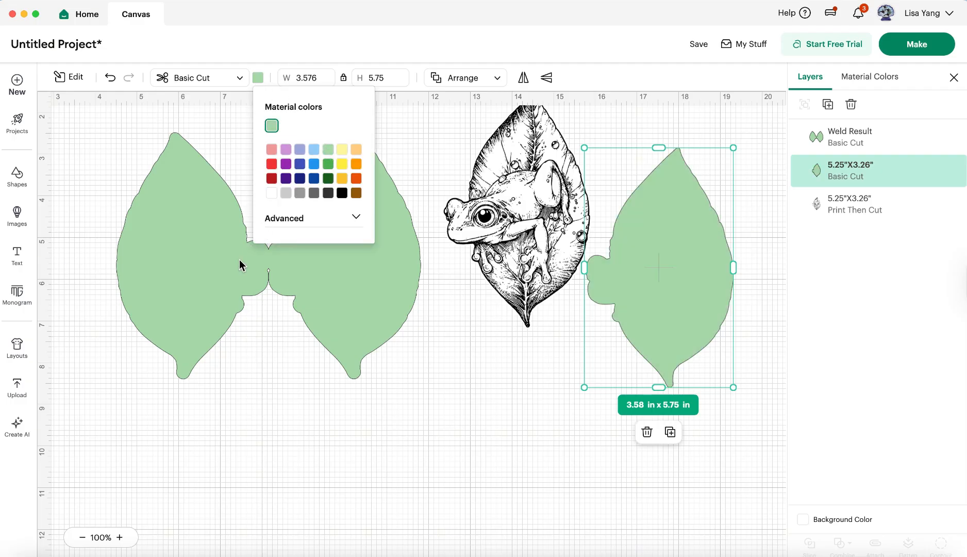
- Recolor the welded double-leaf piece medium green
click(240, 265)
click(258, 78)
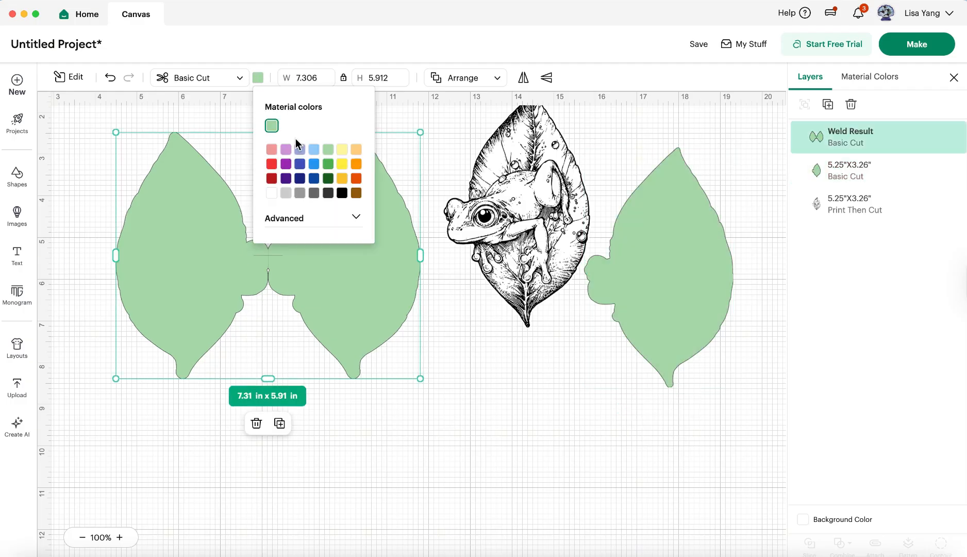
click(328, 164)
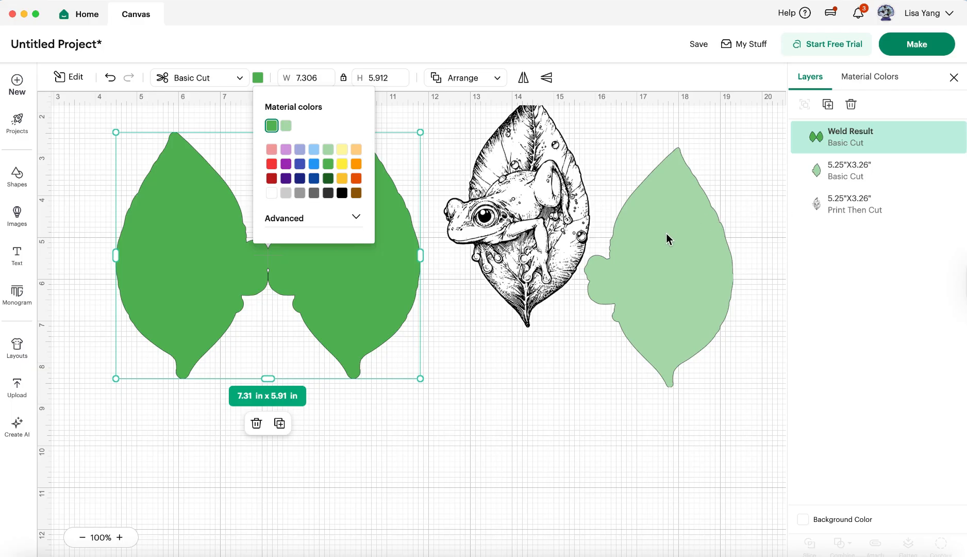
- Reposition the light green silhouette and move the frog image slightly down between it and the welded piece
drag(651, 280, 620, 262)
key(super+minus)
drag(503, 229, 515, 252)
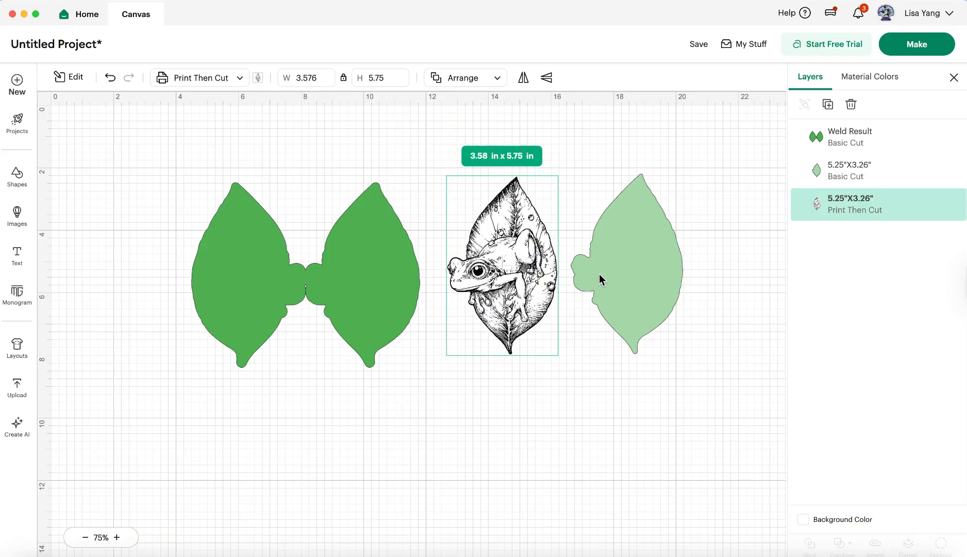
- Duplicate the light green silhouette and place the copy below the left leaf of the welded piece
click(640, 270)
key(super+d)
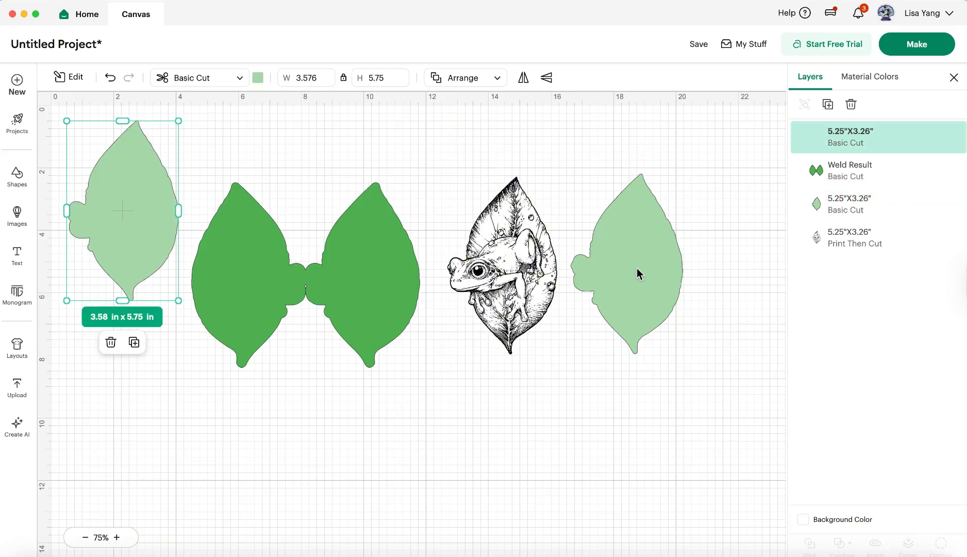
drag(112, 216, 528, 310)
scroll(527, 310, down, 2)
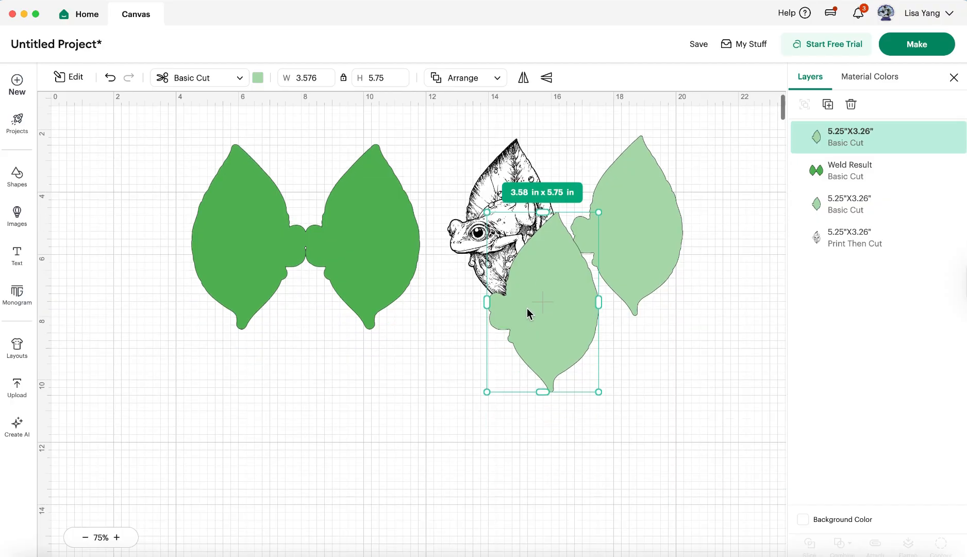
scroll(527, 308, right, 2)
drag(531, 418, 216, 445)
- Move the original light green silhouette below the right leaf of the welded piece, beside its copy
click(600, 260)
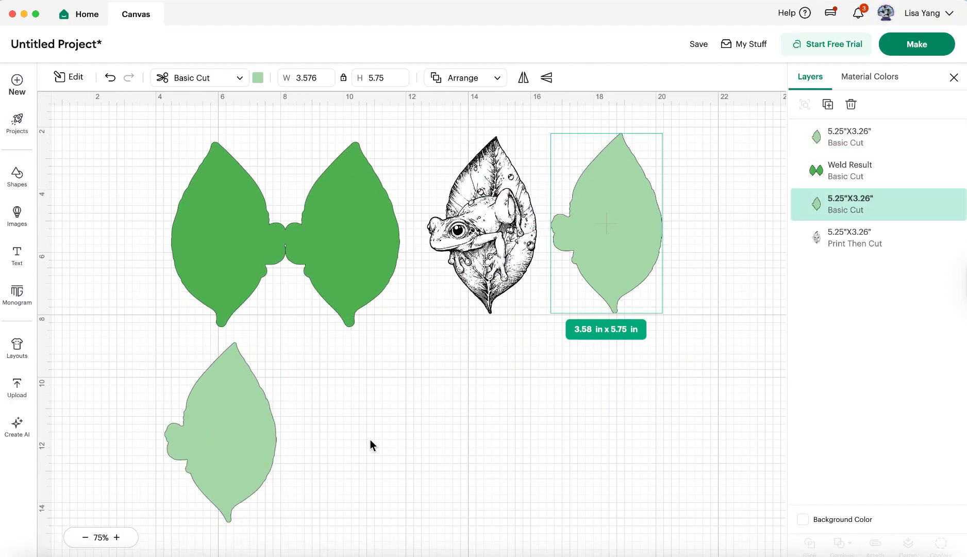
drag(603, 248, 346, 450)
drag(371, 413, 375, 418)
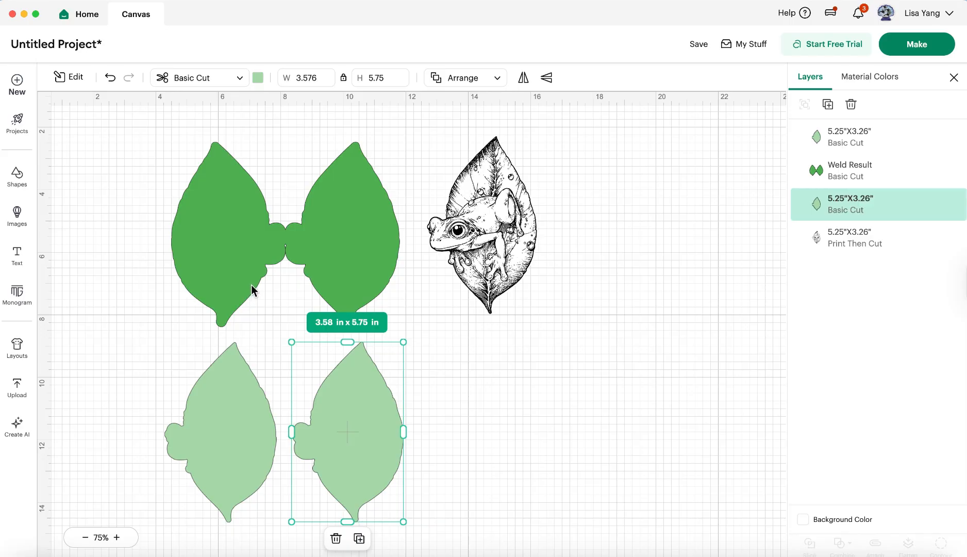
- Flip the left light green silhouette horizontally so the two frog heads face each other
scroll(281, 277, down, 2)
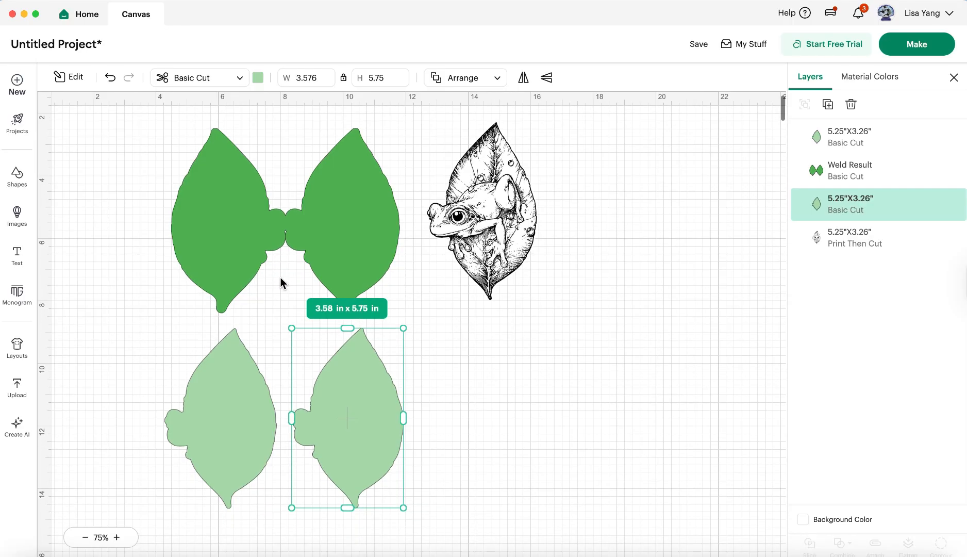
scroll(282, 283, down, 1)
scroll(282, 285, up, 1)
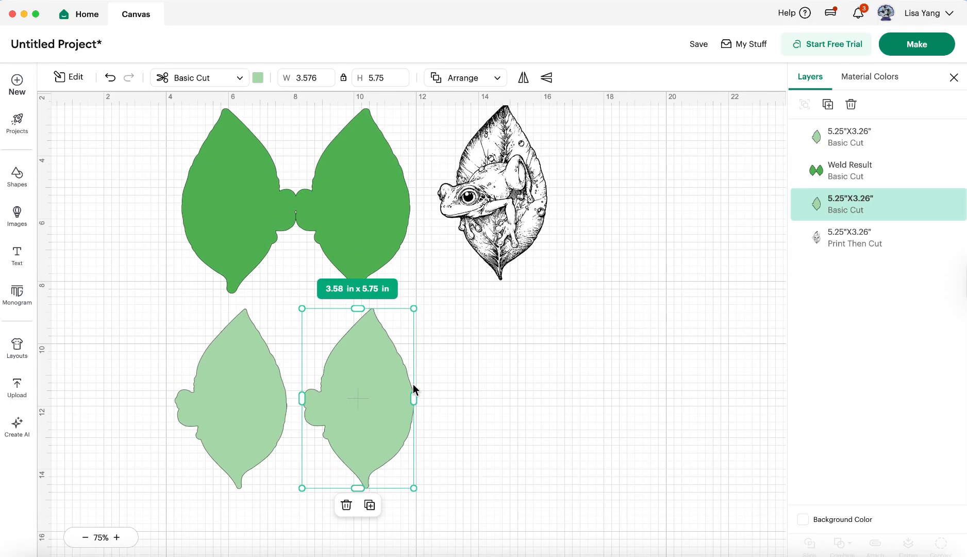
click(247, 382)
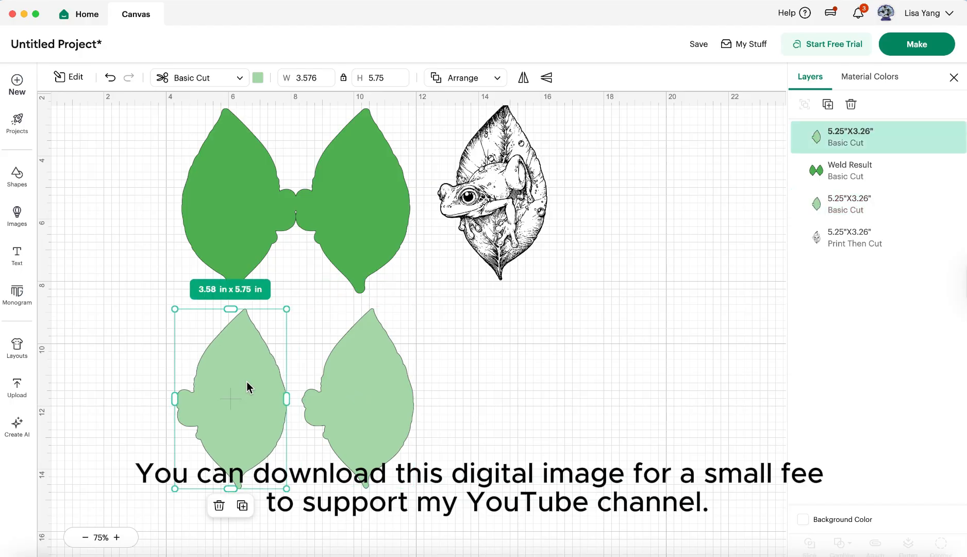
click(524, 77)
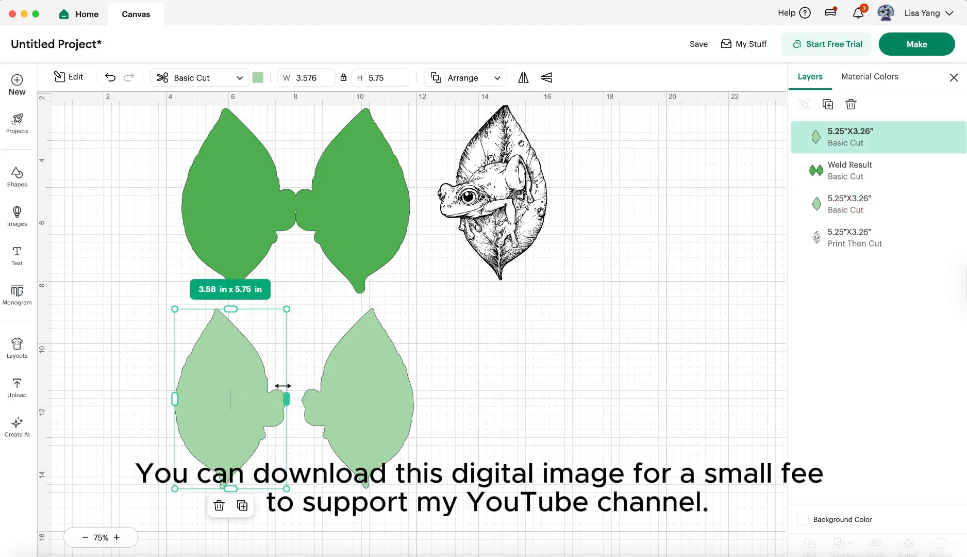
- Move the right silhouette's layer to the top, test it over the welded piece's right leaf, and return it beside the flipped copy
drag(380, 402, 388, 229)
drag(918, 206, 907, 135)
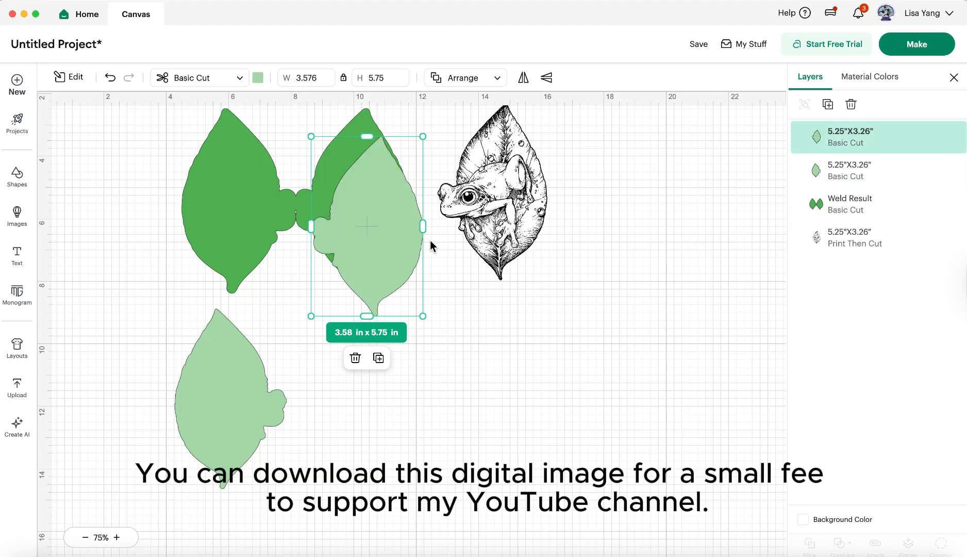
drag(359, 258, 343, 428)
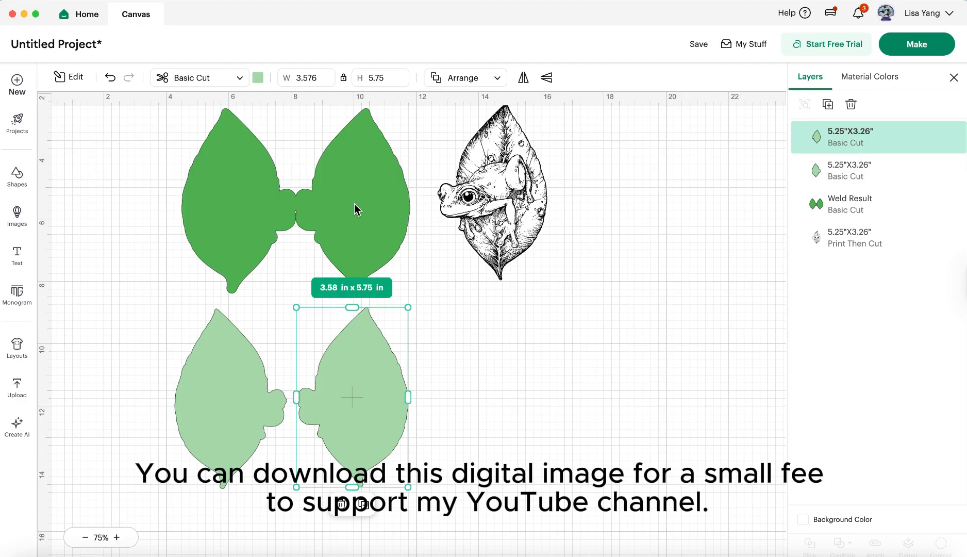
click(307, 216)
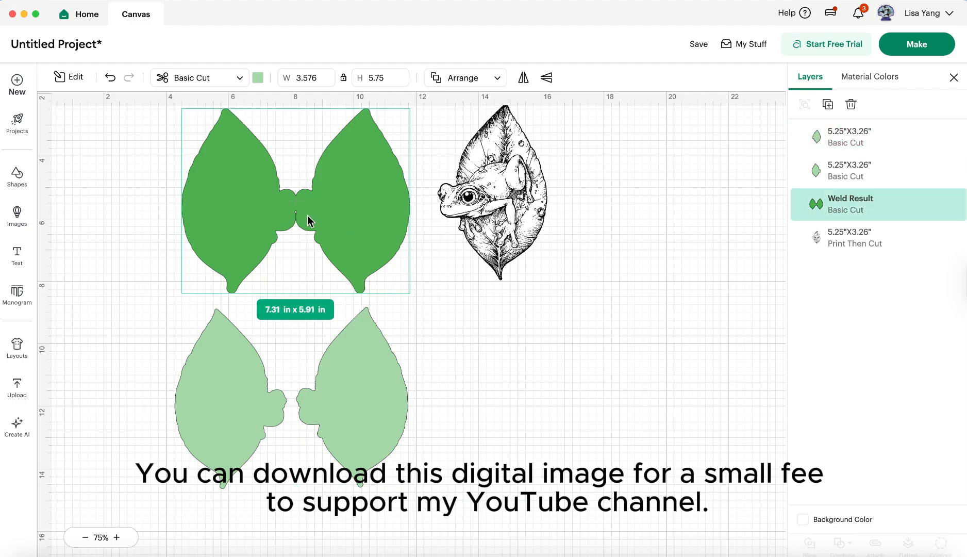
click(326, 379)
click(493, 364)
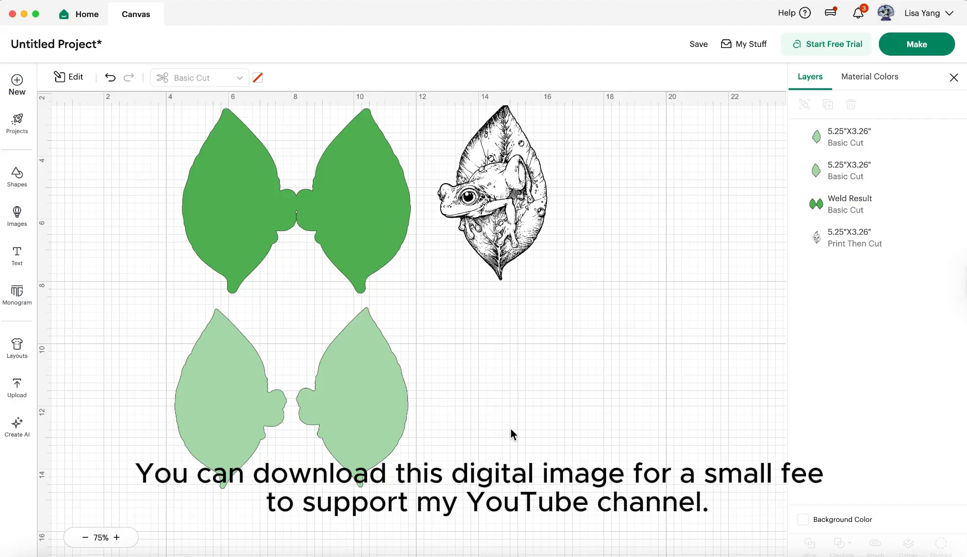
- Group the two light green silhouettes
click(230, 424)
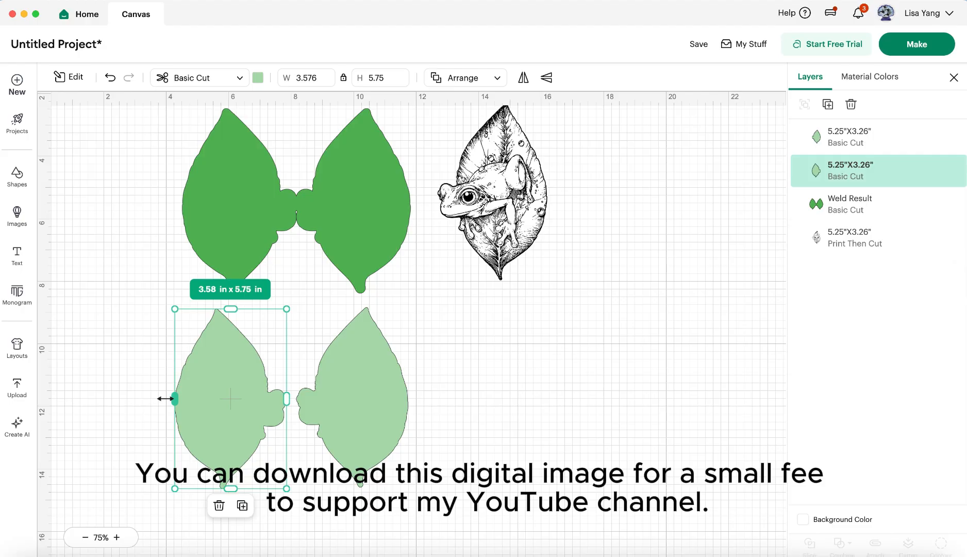
drag(460, 362, 111, 483)
right_click(320, 405)
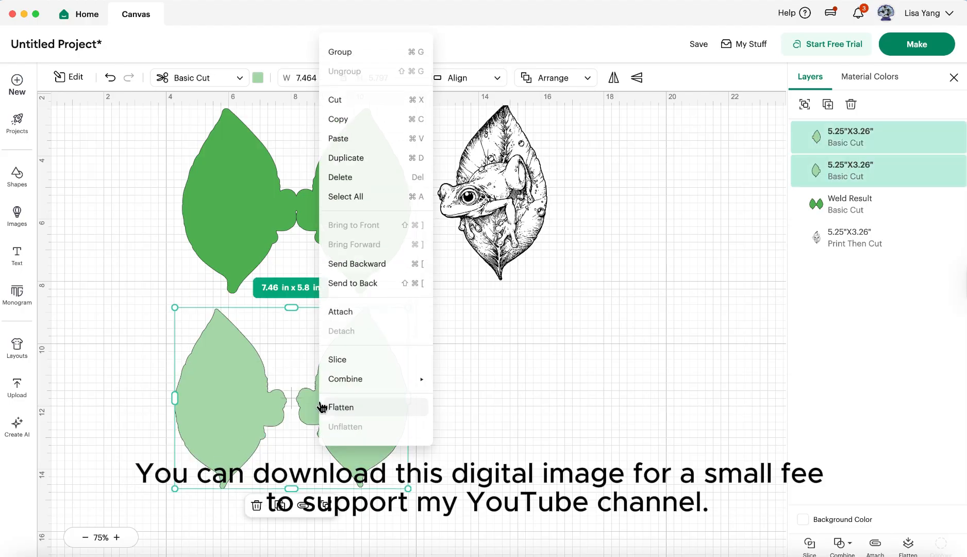
click(349, 43)
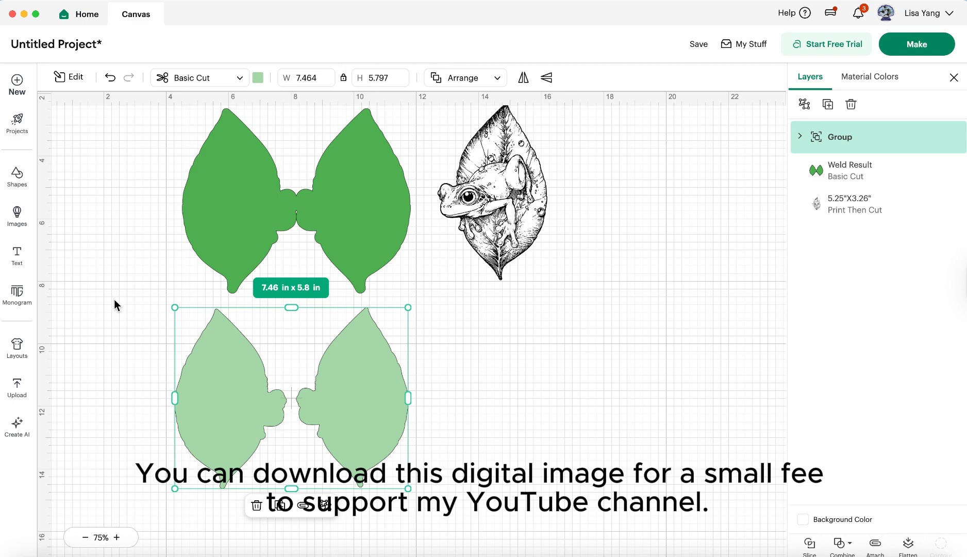
- Move the frog image down so it sits beside the welded piece and the silhouette group
scroll(114, 299, up, 2)
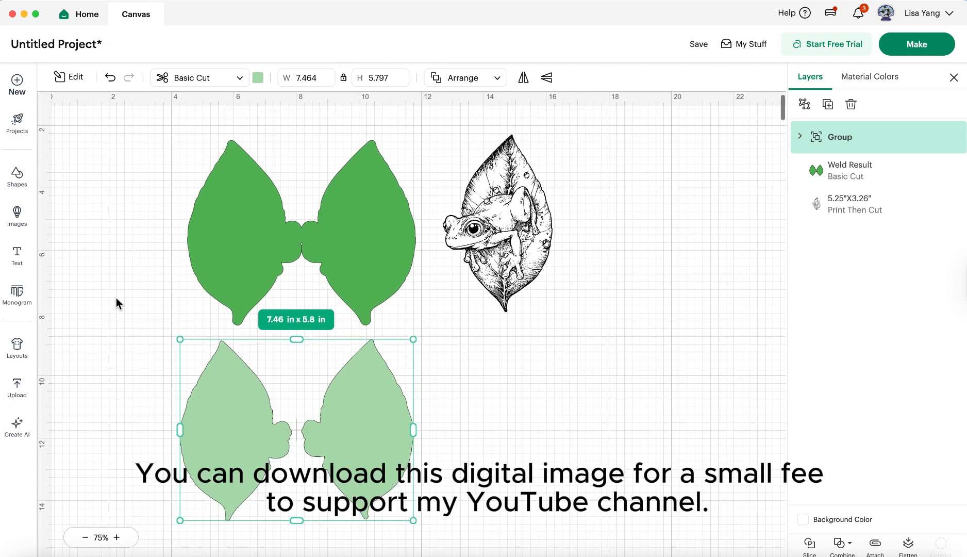
drag(512, 234, 511, 322)
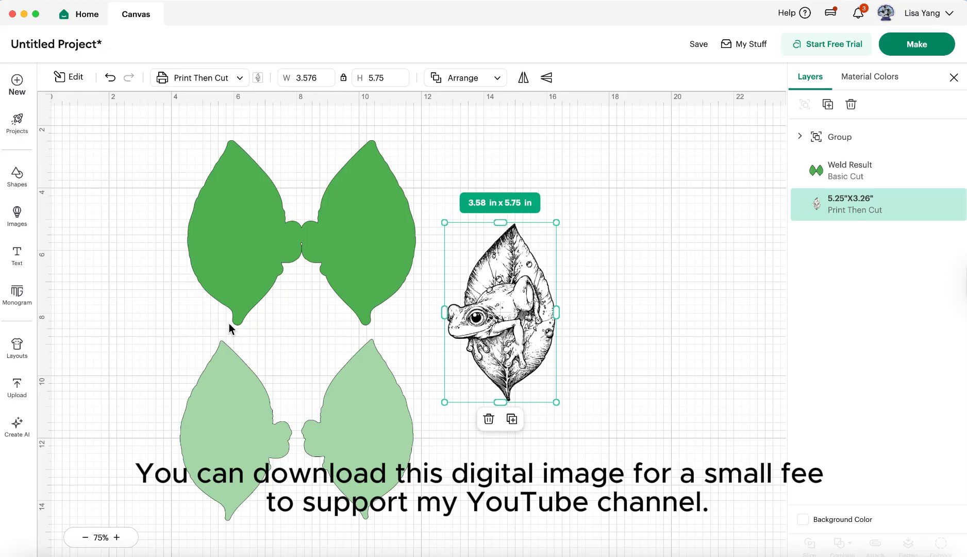
scroll(231, 328, down, 1)
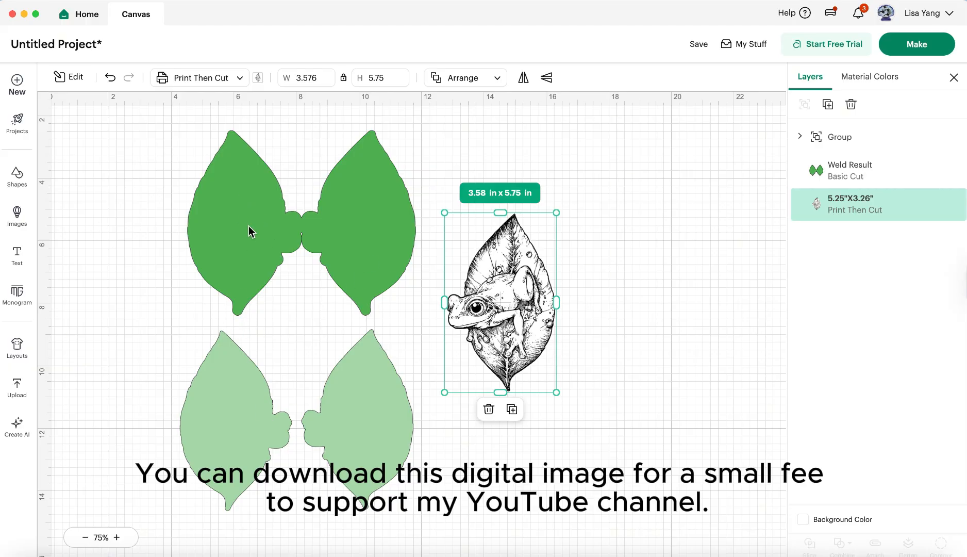
scroll(292, 223, up, 1)
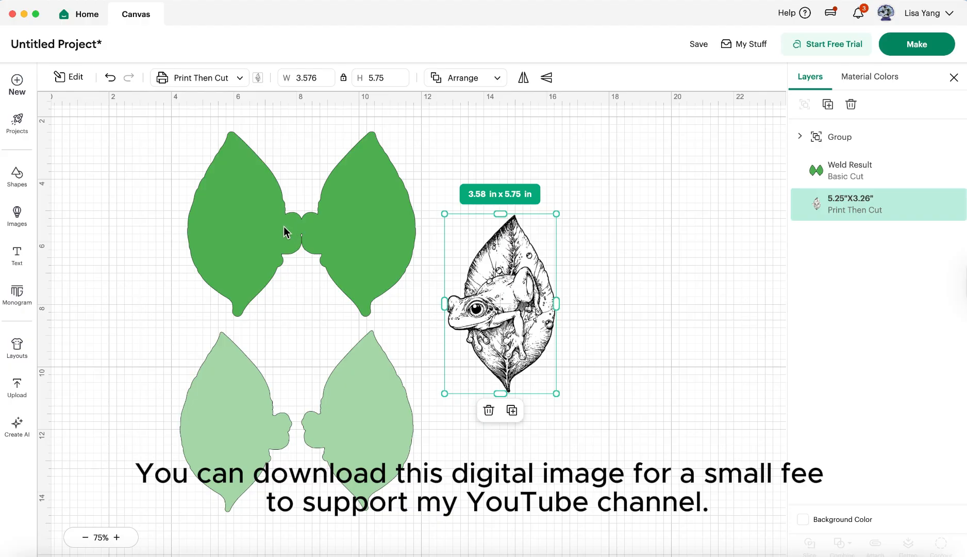
scroll(281, 235, down, 1)
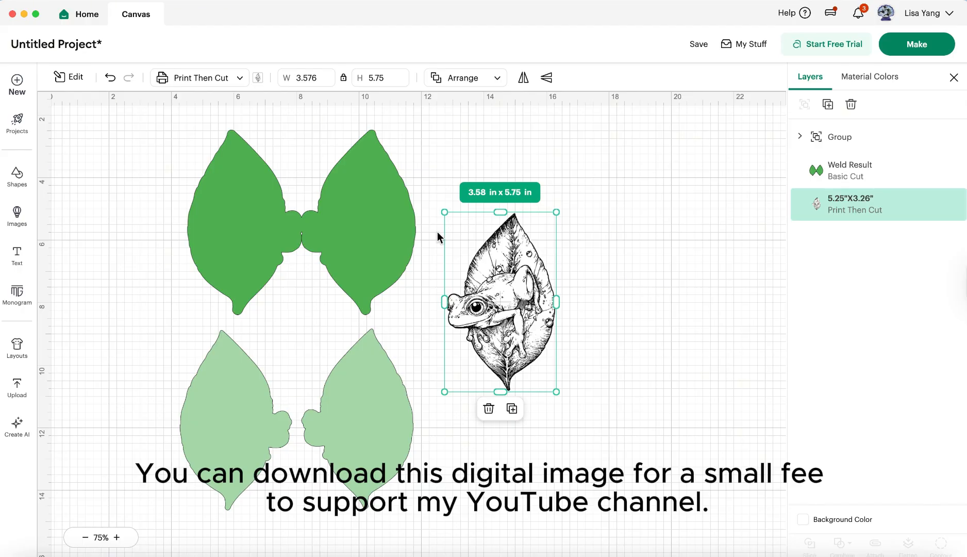
- Hide the welded piece and the silhouette group, leaving only the frog image to make
click(391, 223)
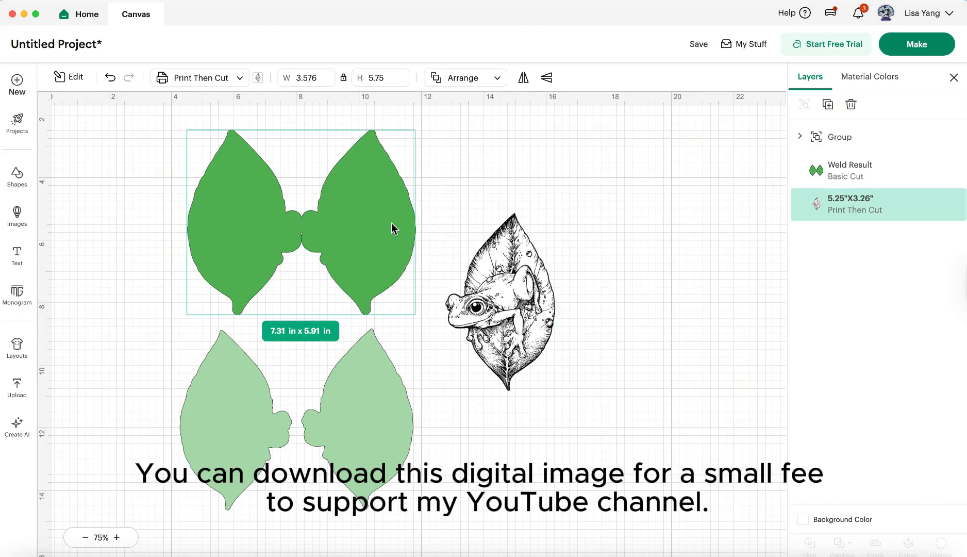
click(939, 171)
click(365, 437)
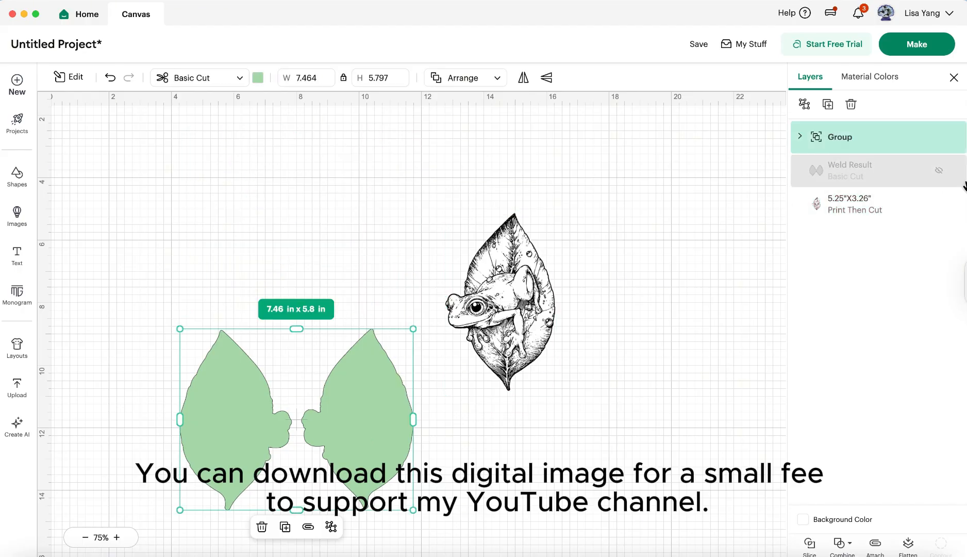
click(939, 137)
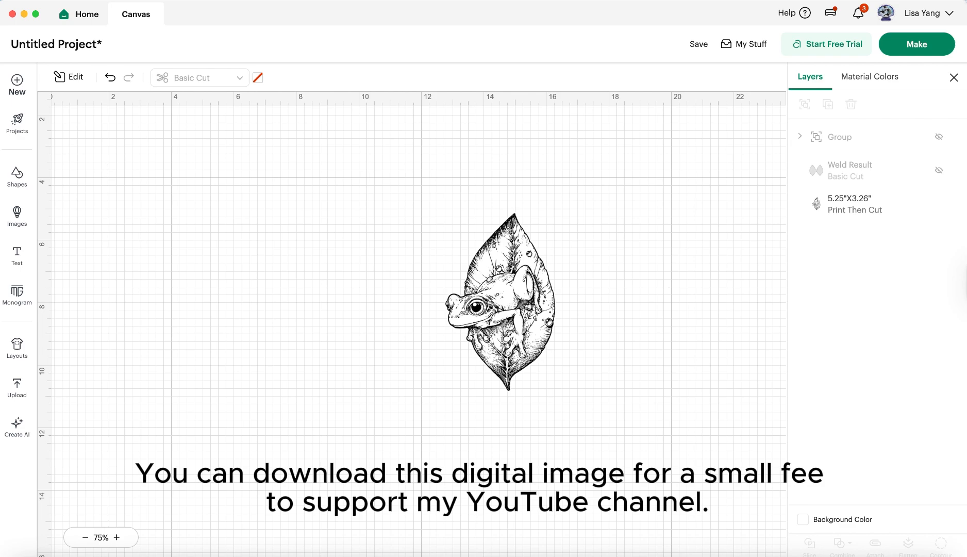
- Start making the frog image without saving the project and continue past the 8.5 in x 11 in mat preview to print setup
click(900, 46)
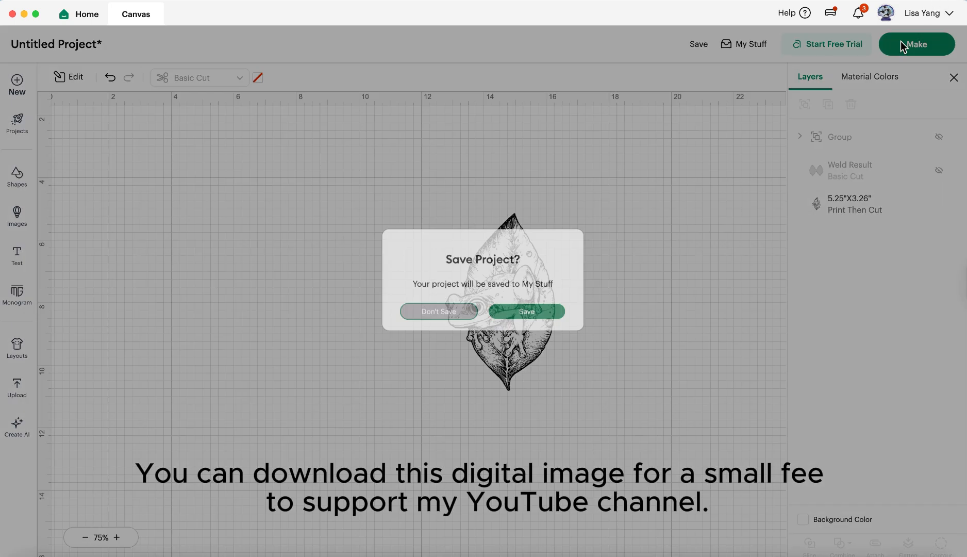
click(441, 326)
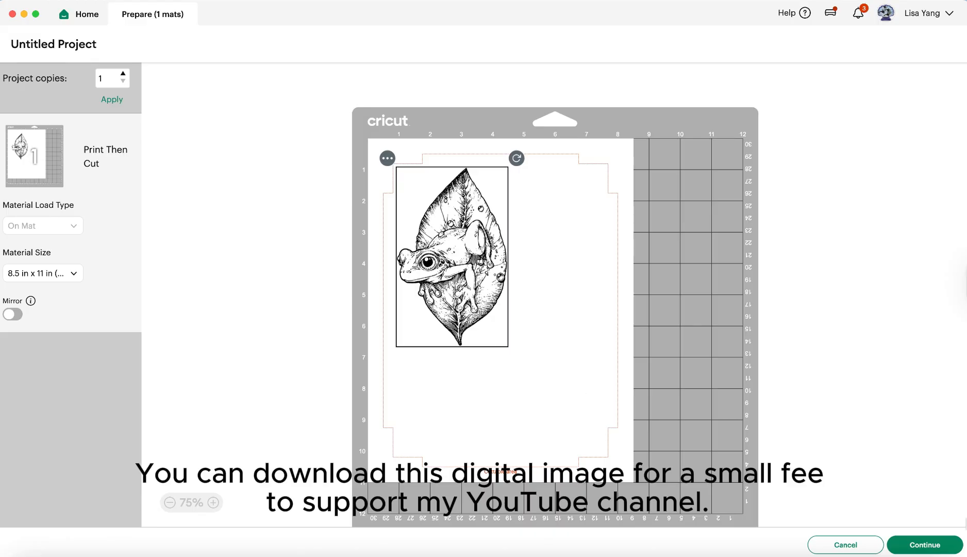
click(924, 546)
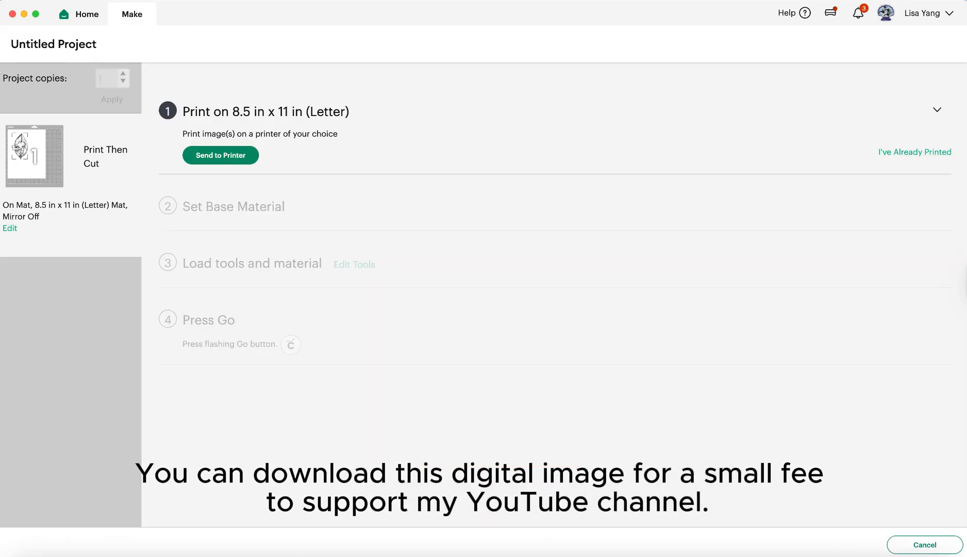